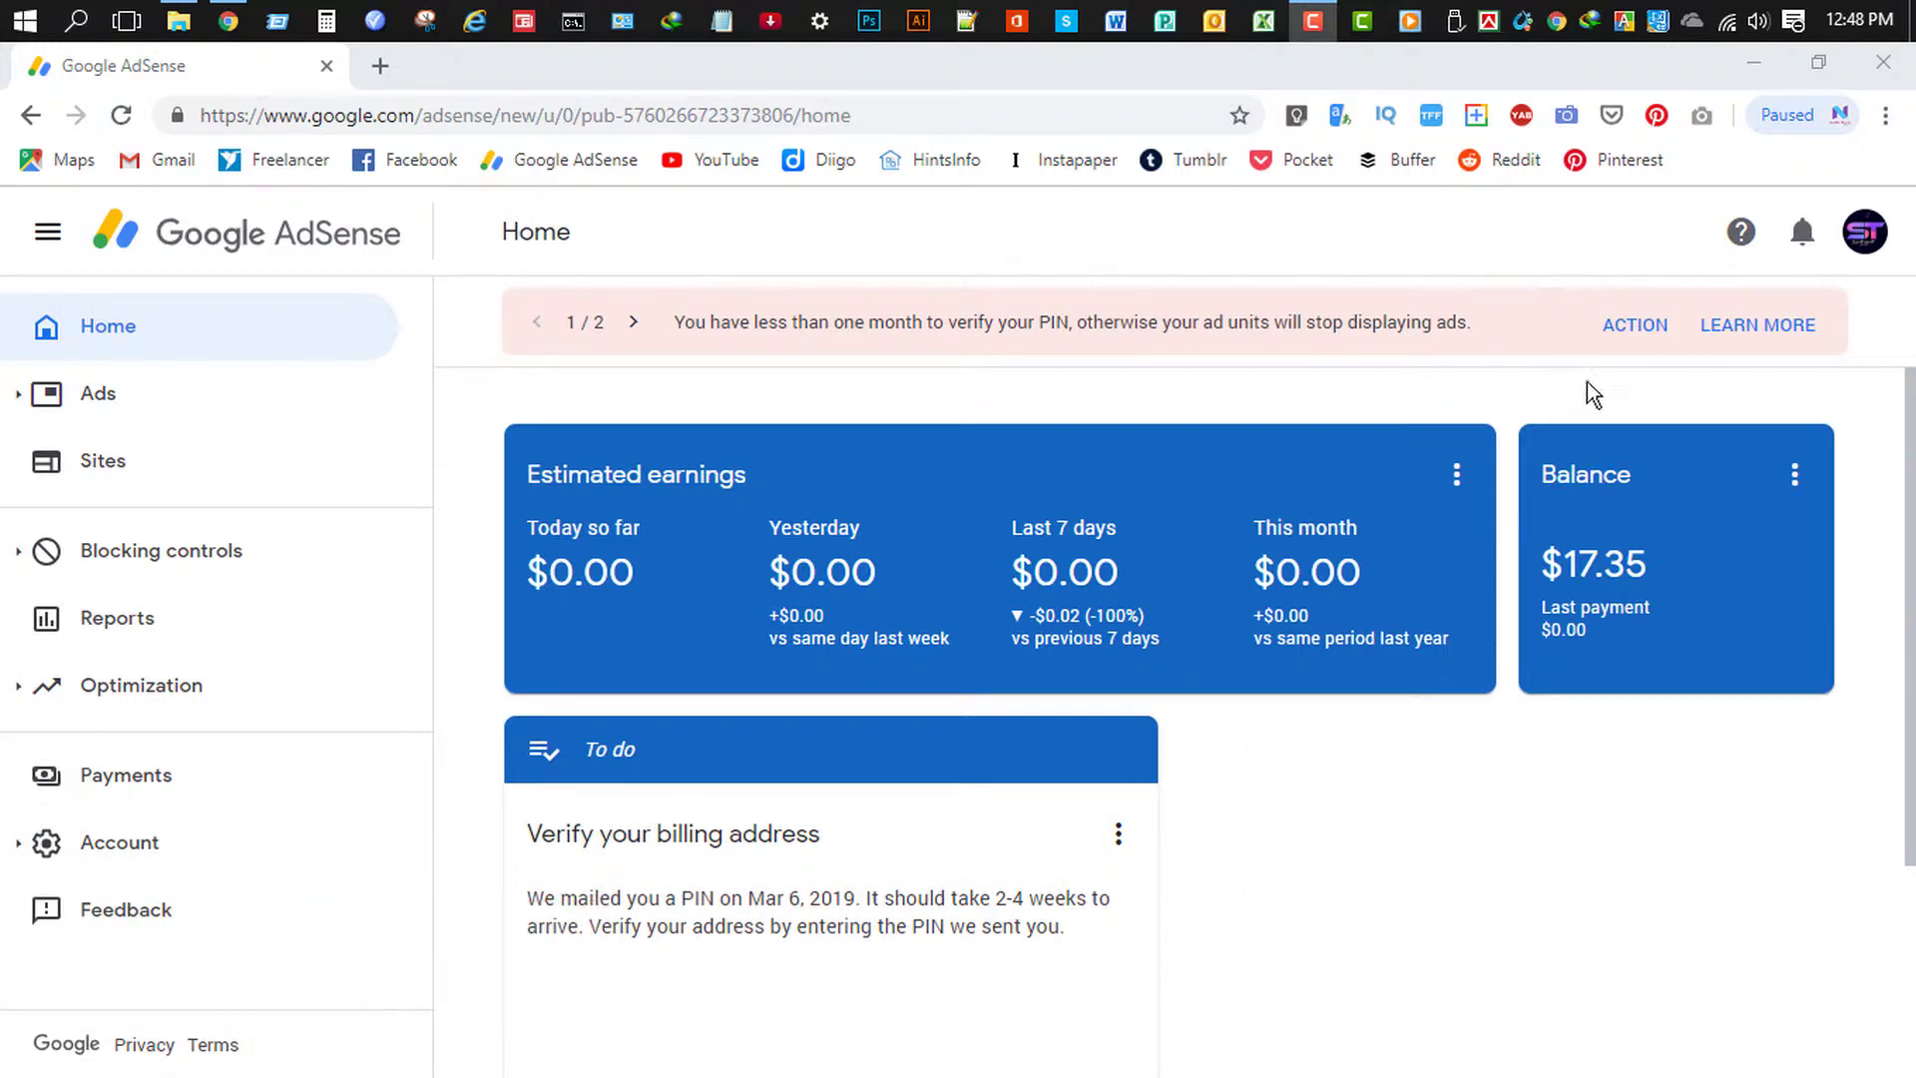
- Open the Verify address page from the PIN warning banner and scroll down to the Enter your PIN form
left_click(1624, 339)
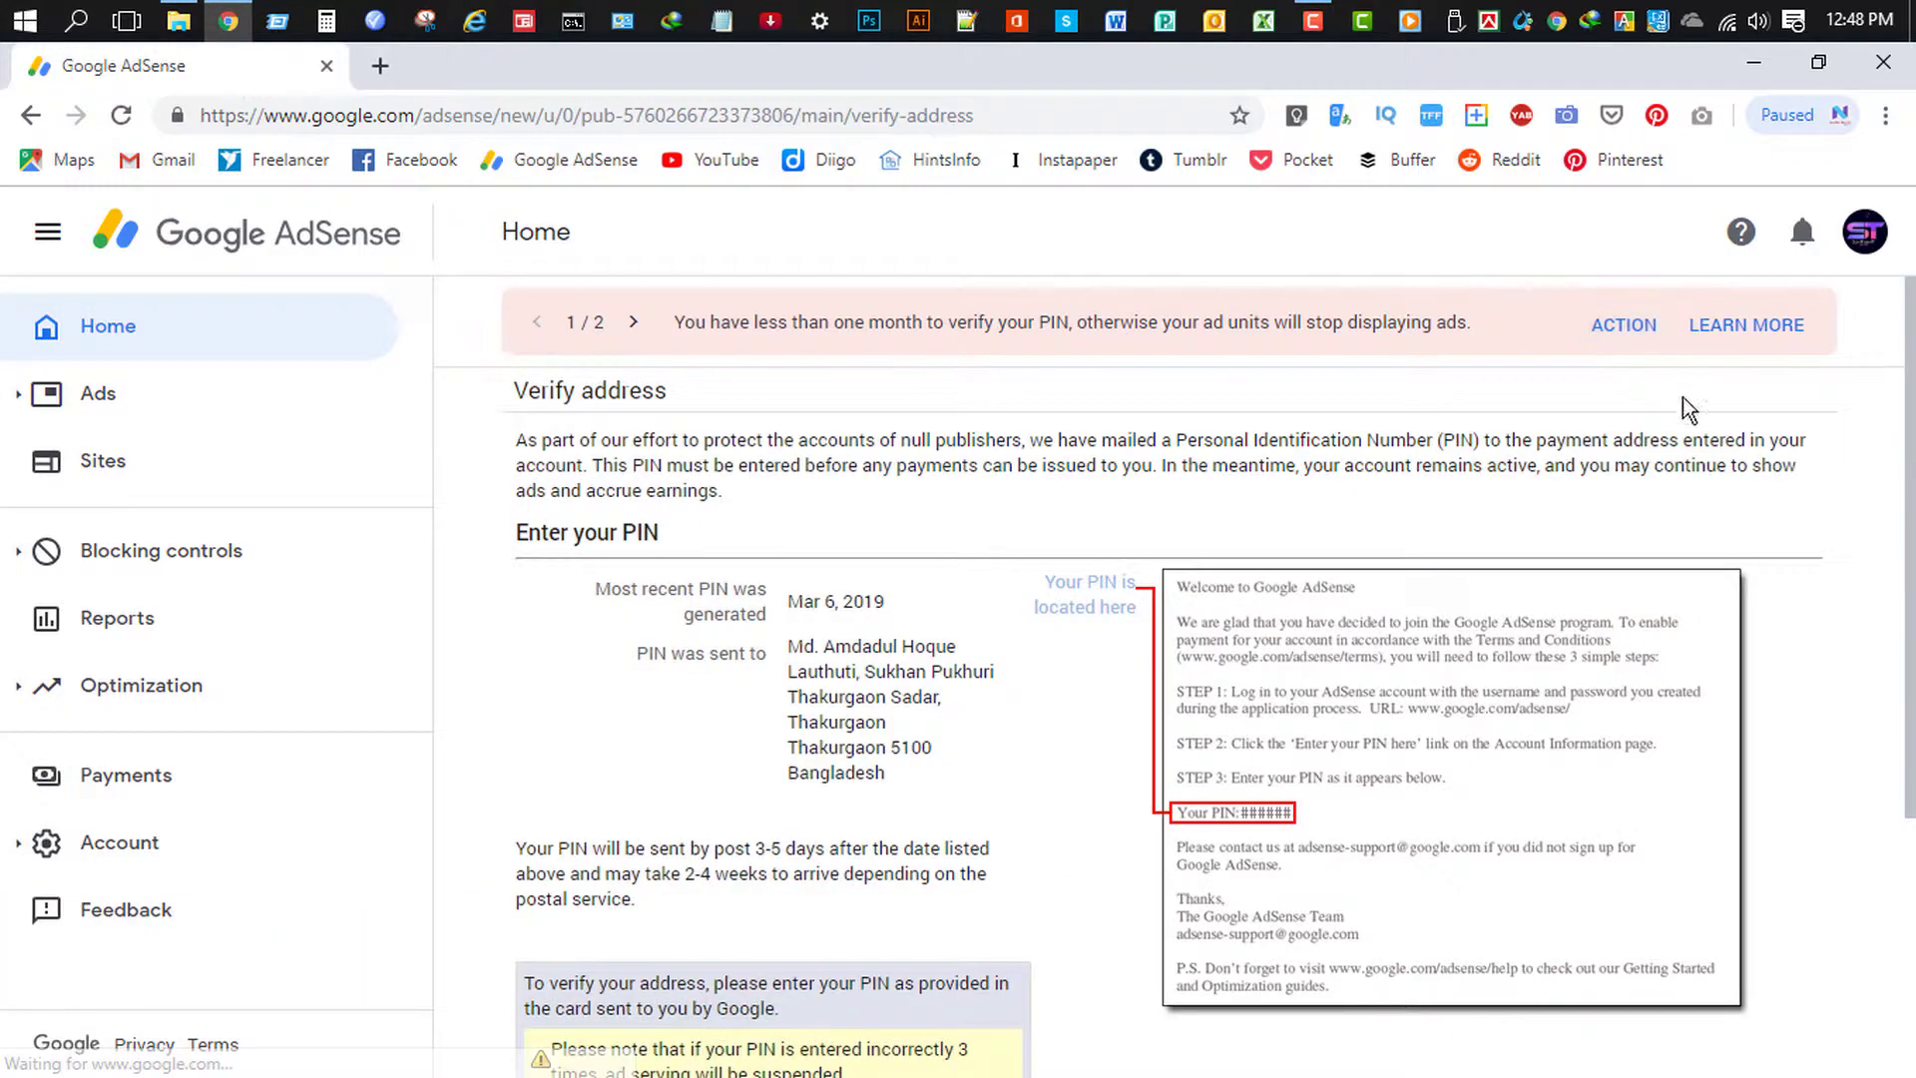
left_click_drag(1910, 419, 1910, 739)
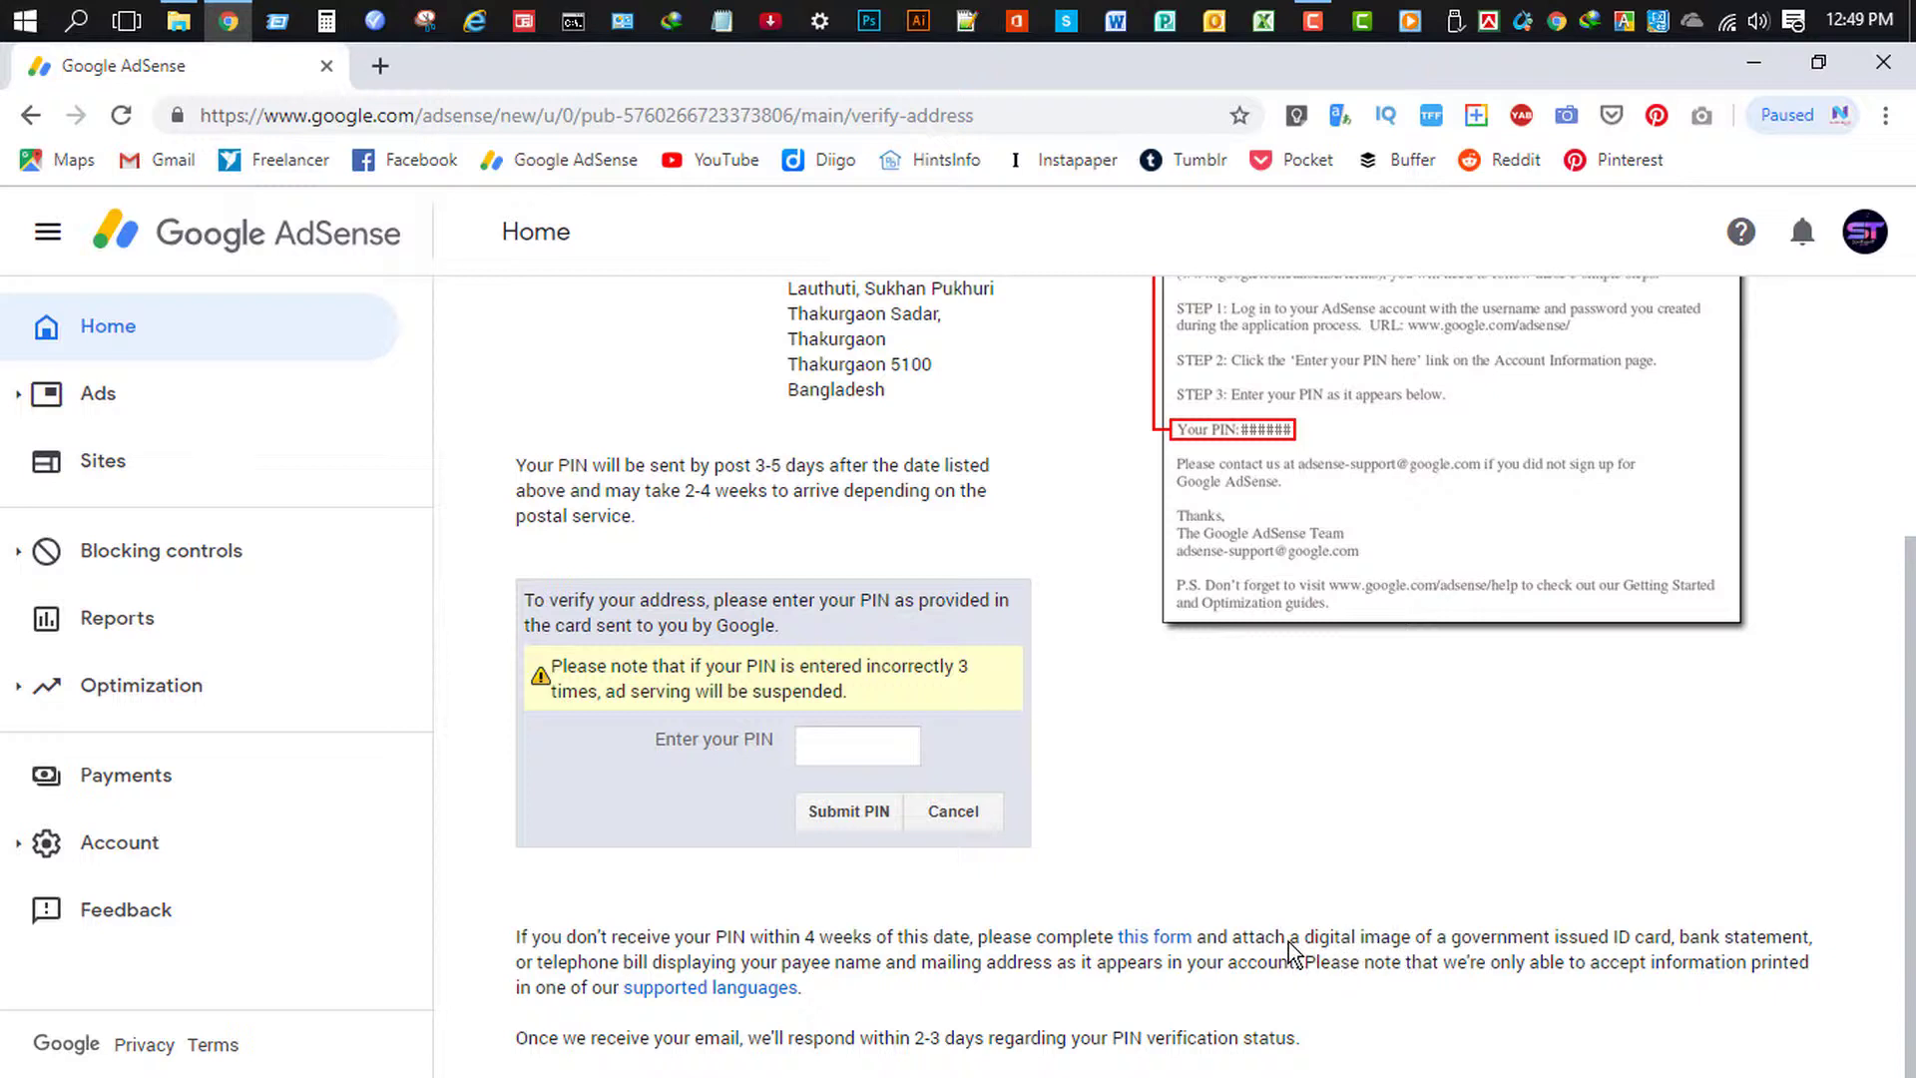
- Open the PIN verification contact form and fill in the account holder's saved name
left_click(1157, 940)
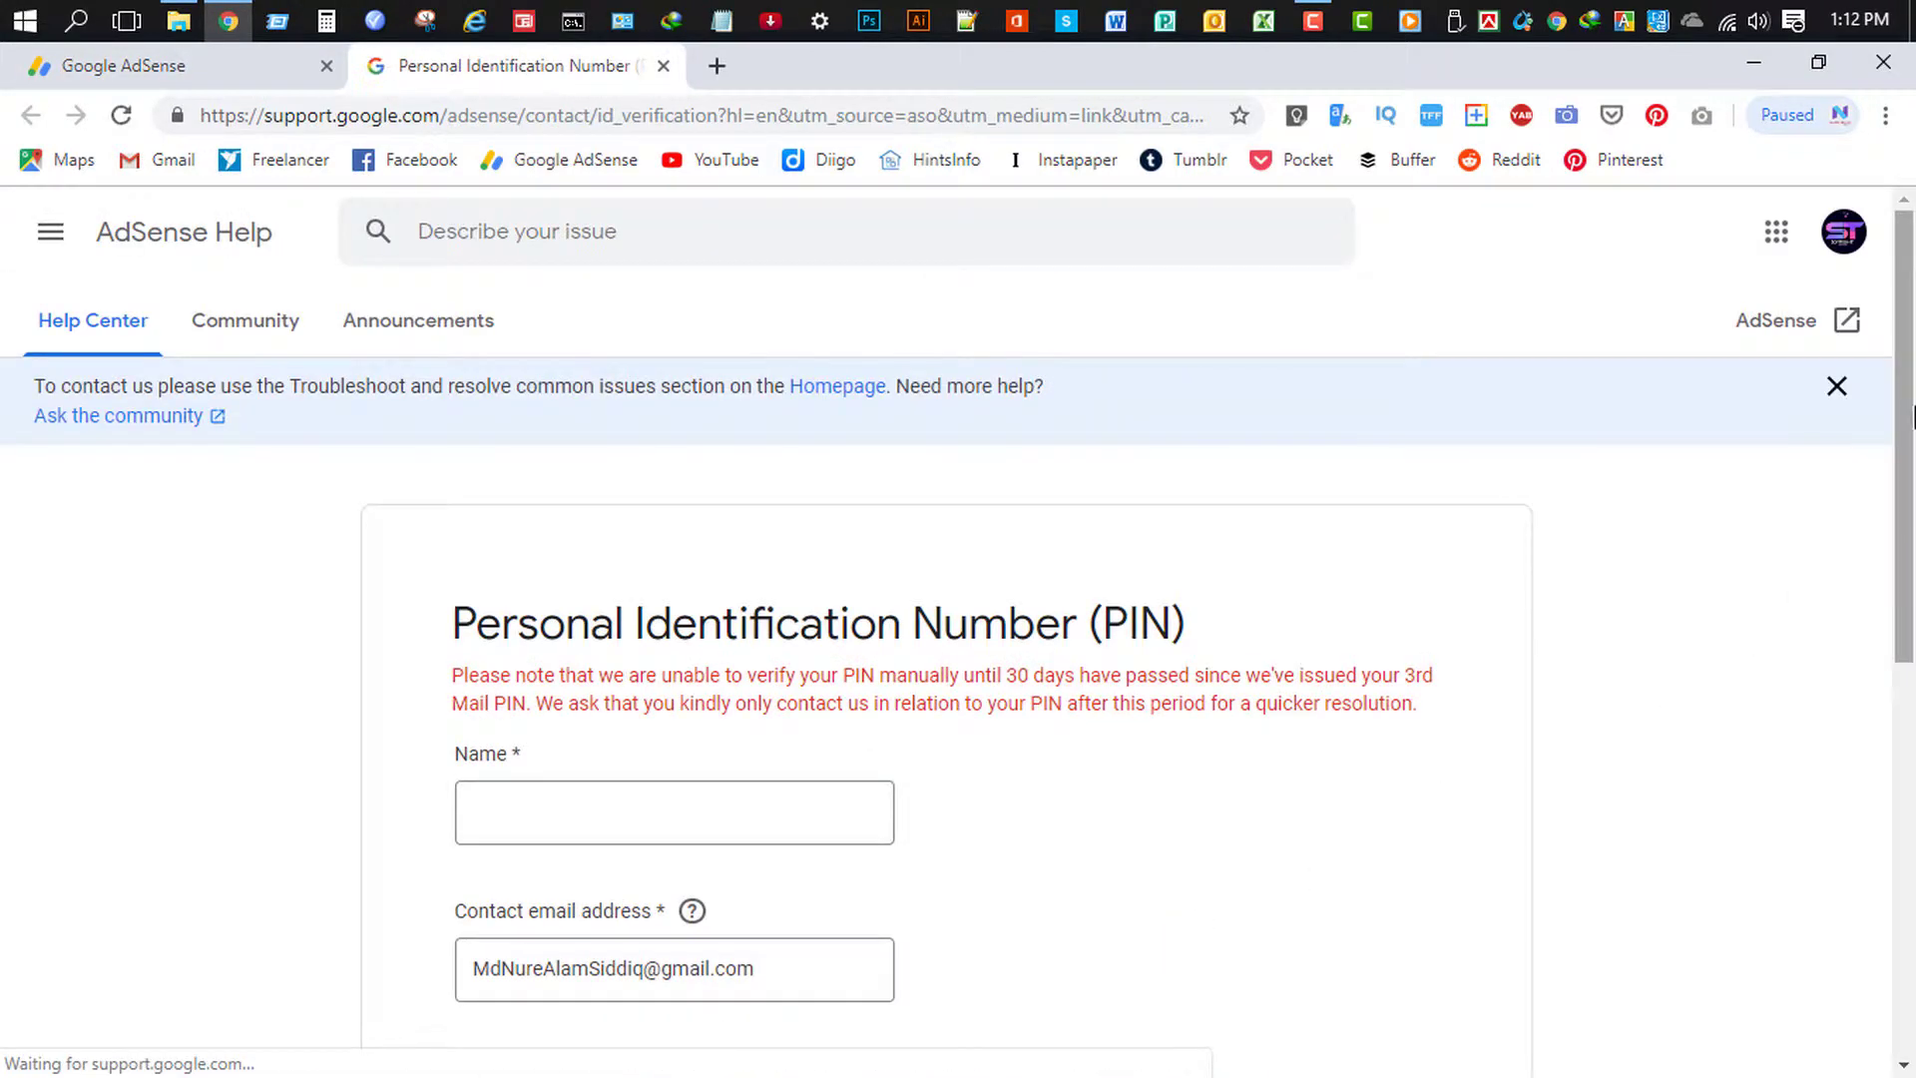
left_click_drag(1911, 417, 1909, 737)
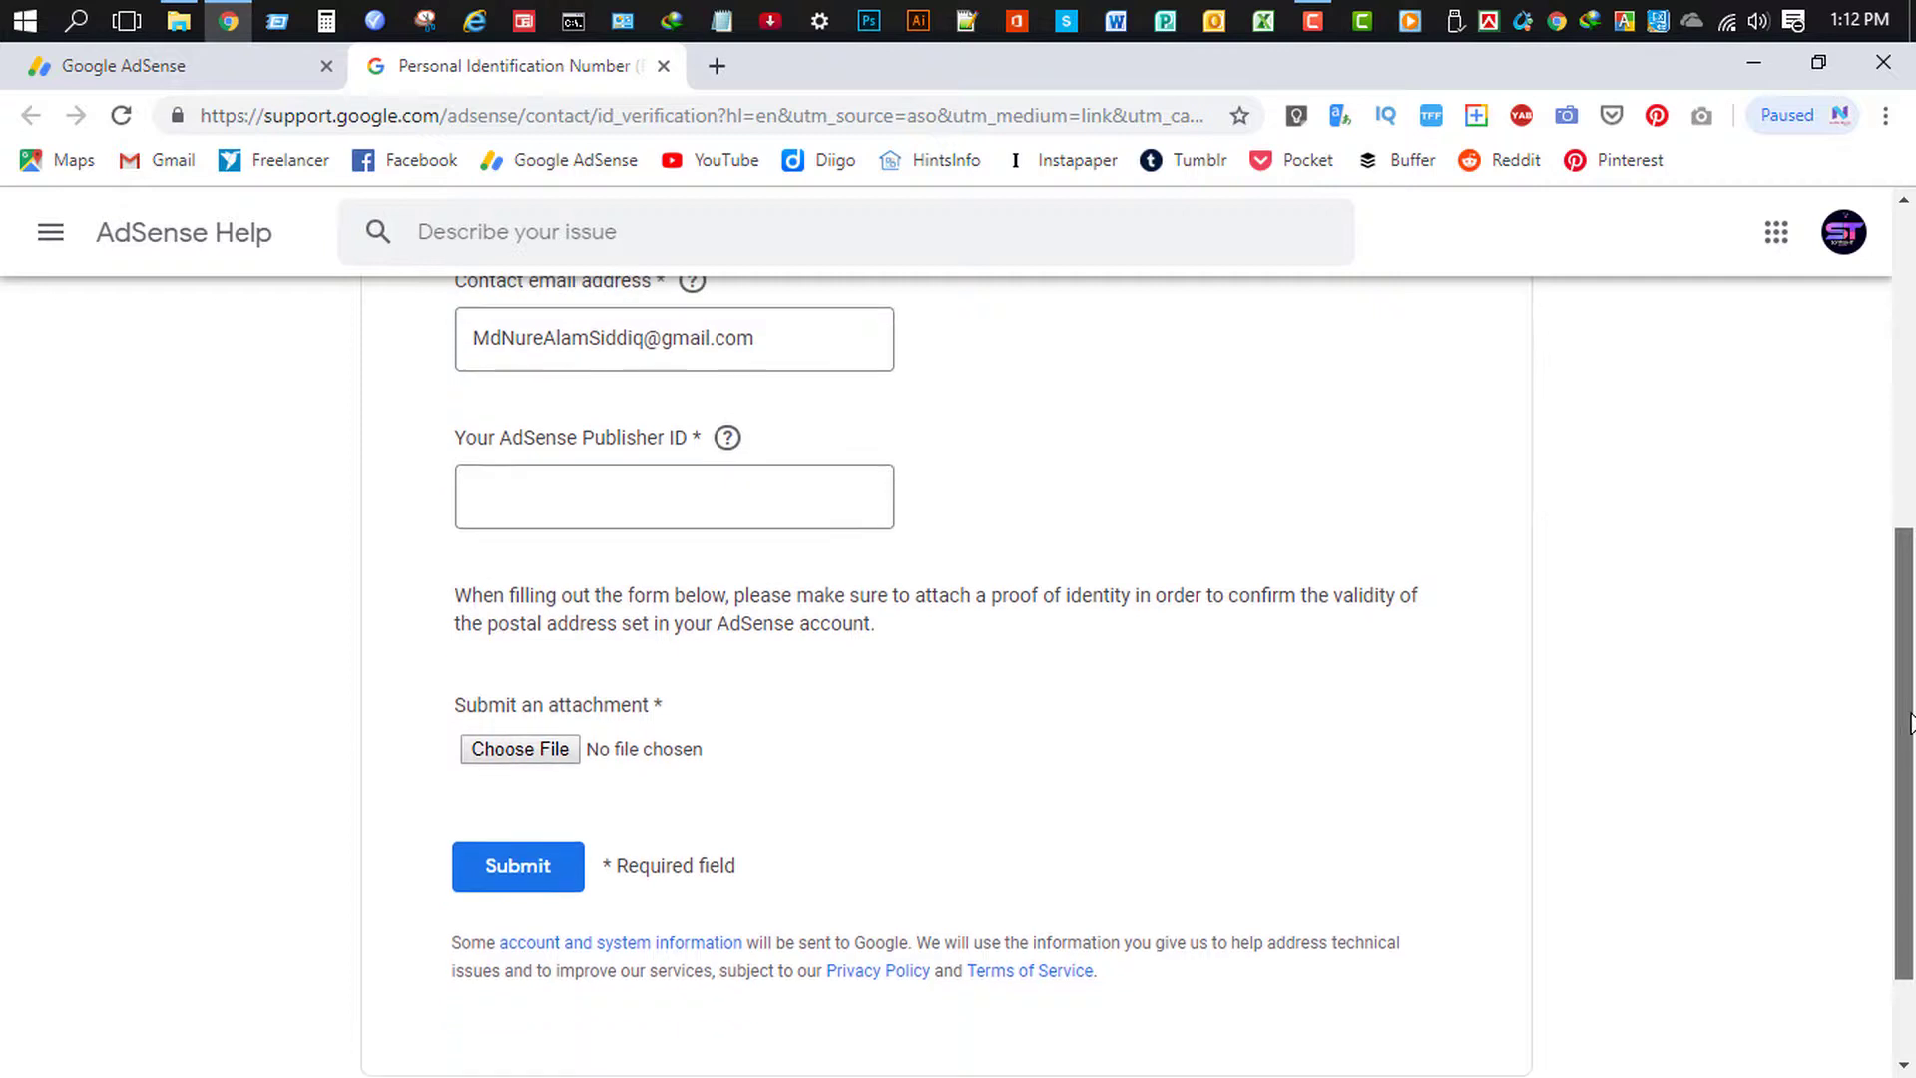
scroll(728, 435, "up", 4)
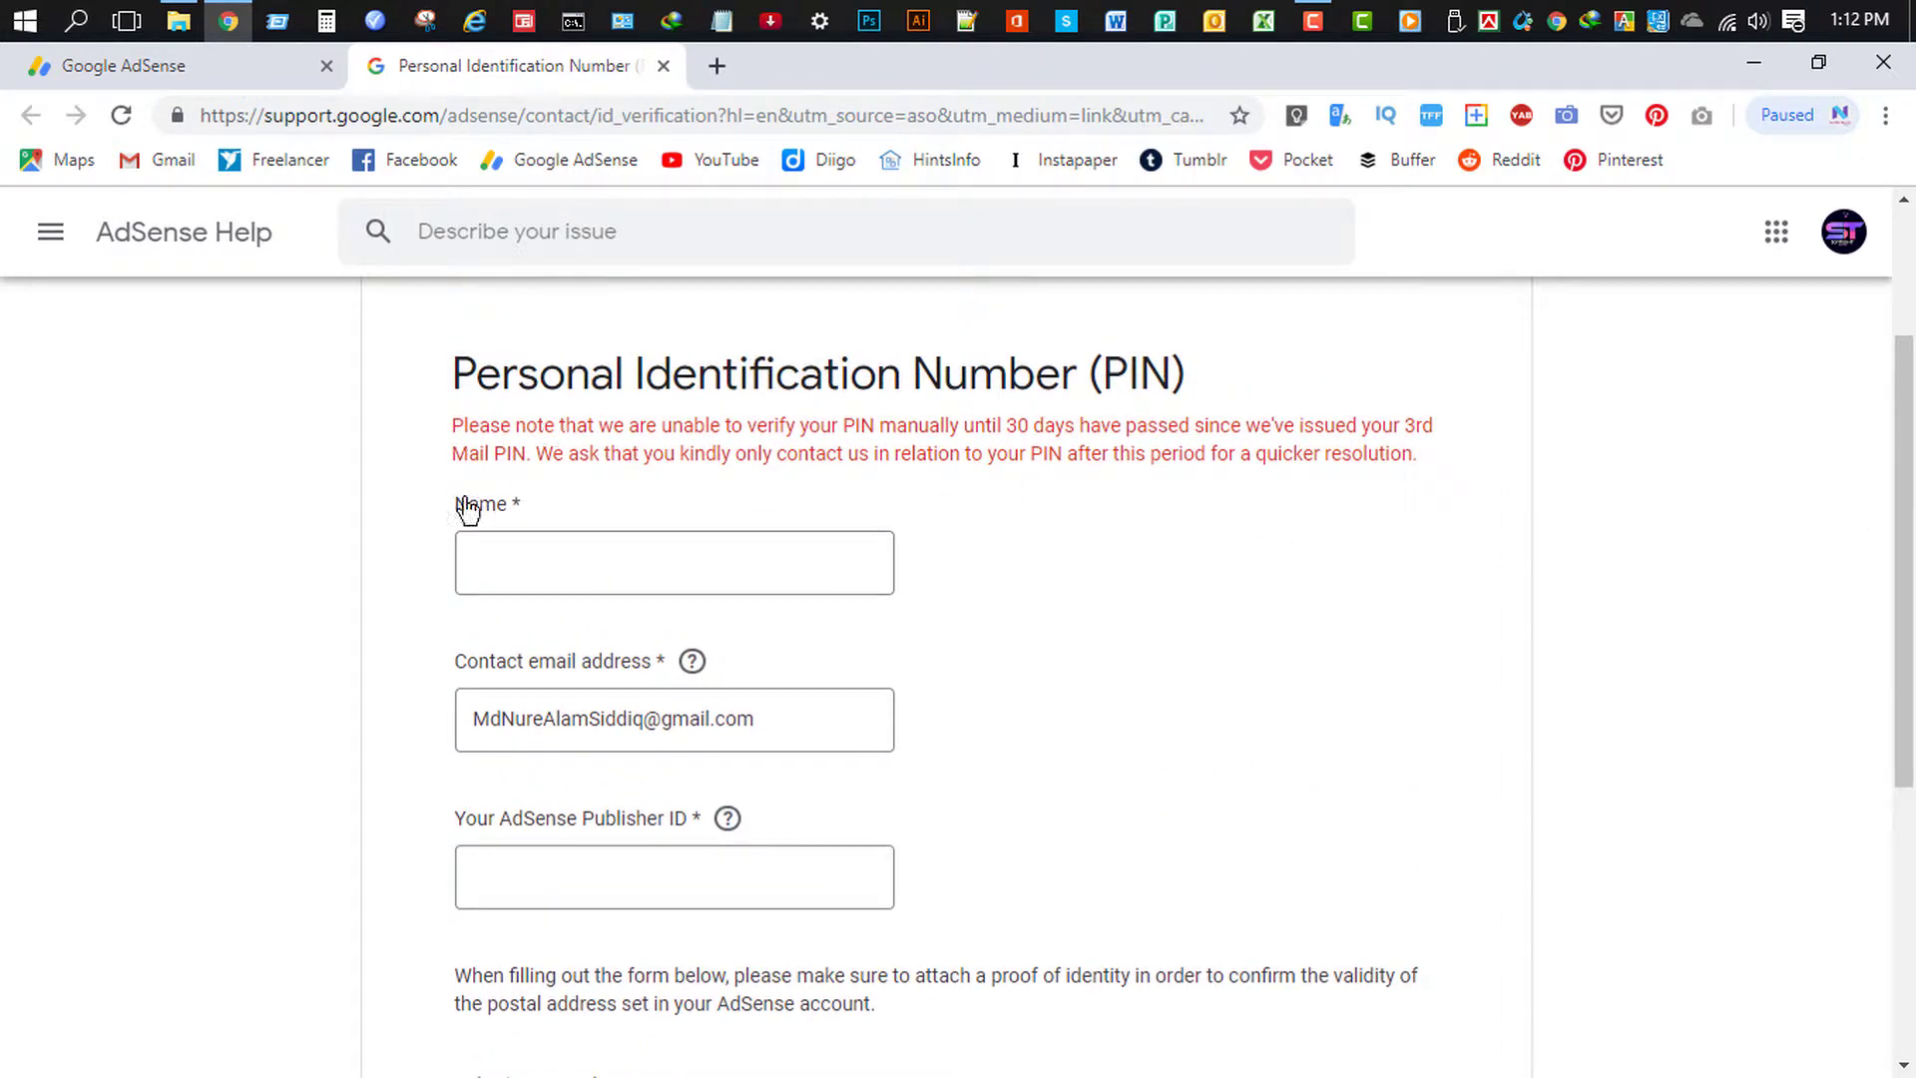
left_click(550, 547)
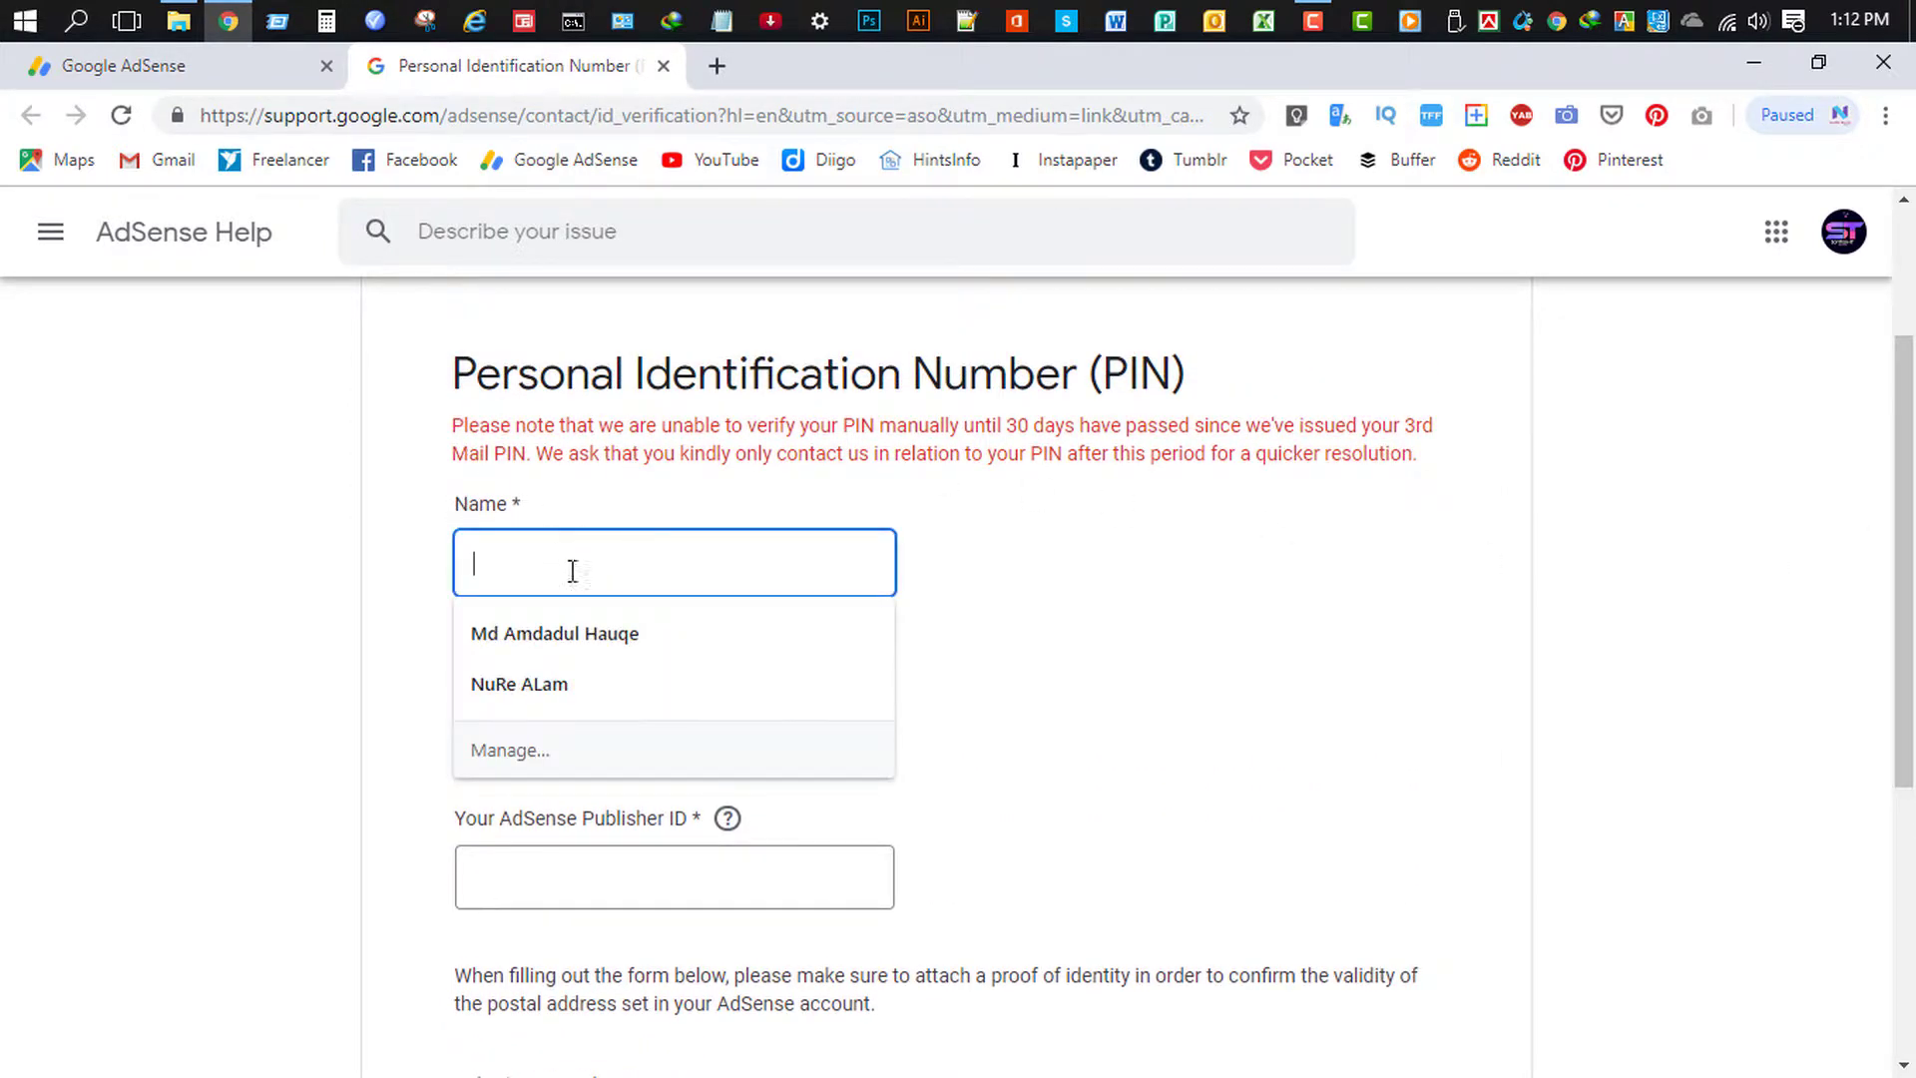
left_click(583, 624)
- Replace the contact e-mail with a lowercase version, then go back to the AdSense tab
left_click(773, 732)
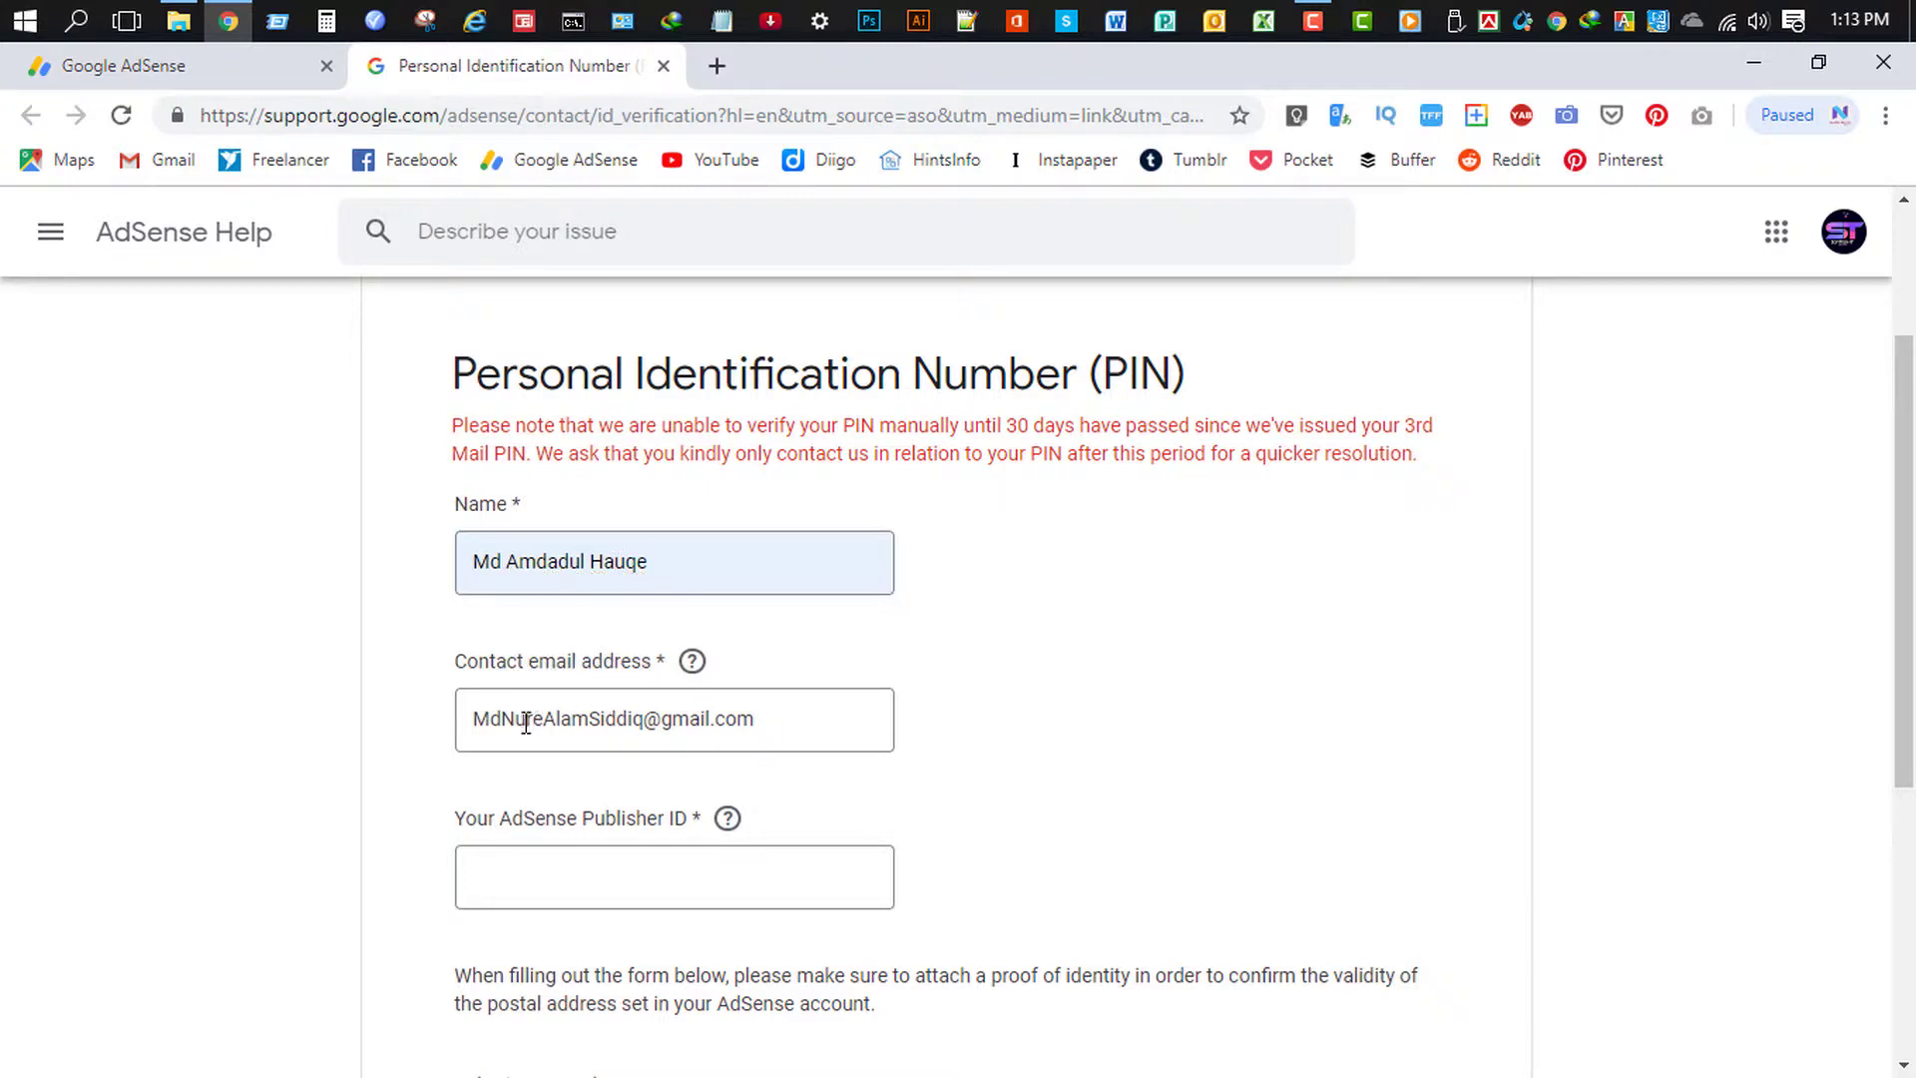
triple_click(661, 719)
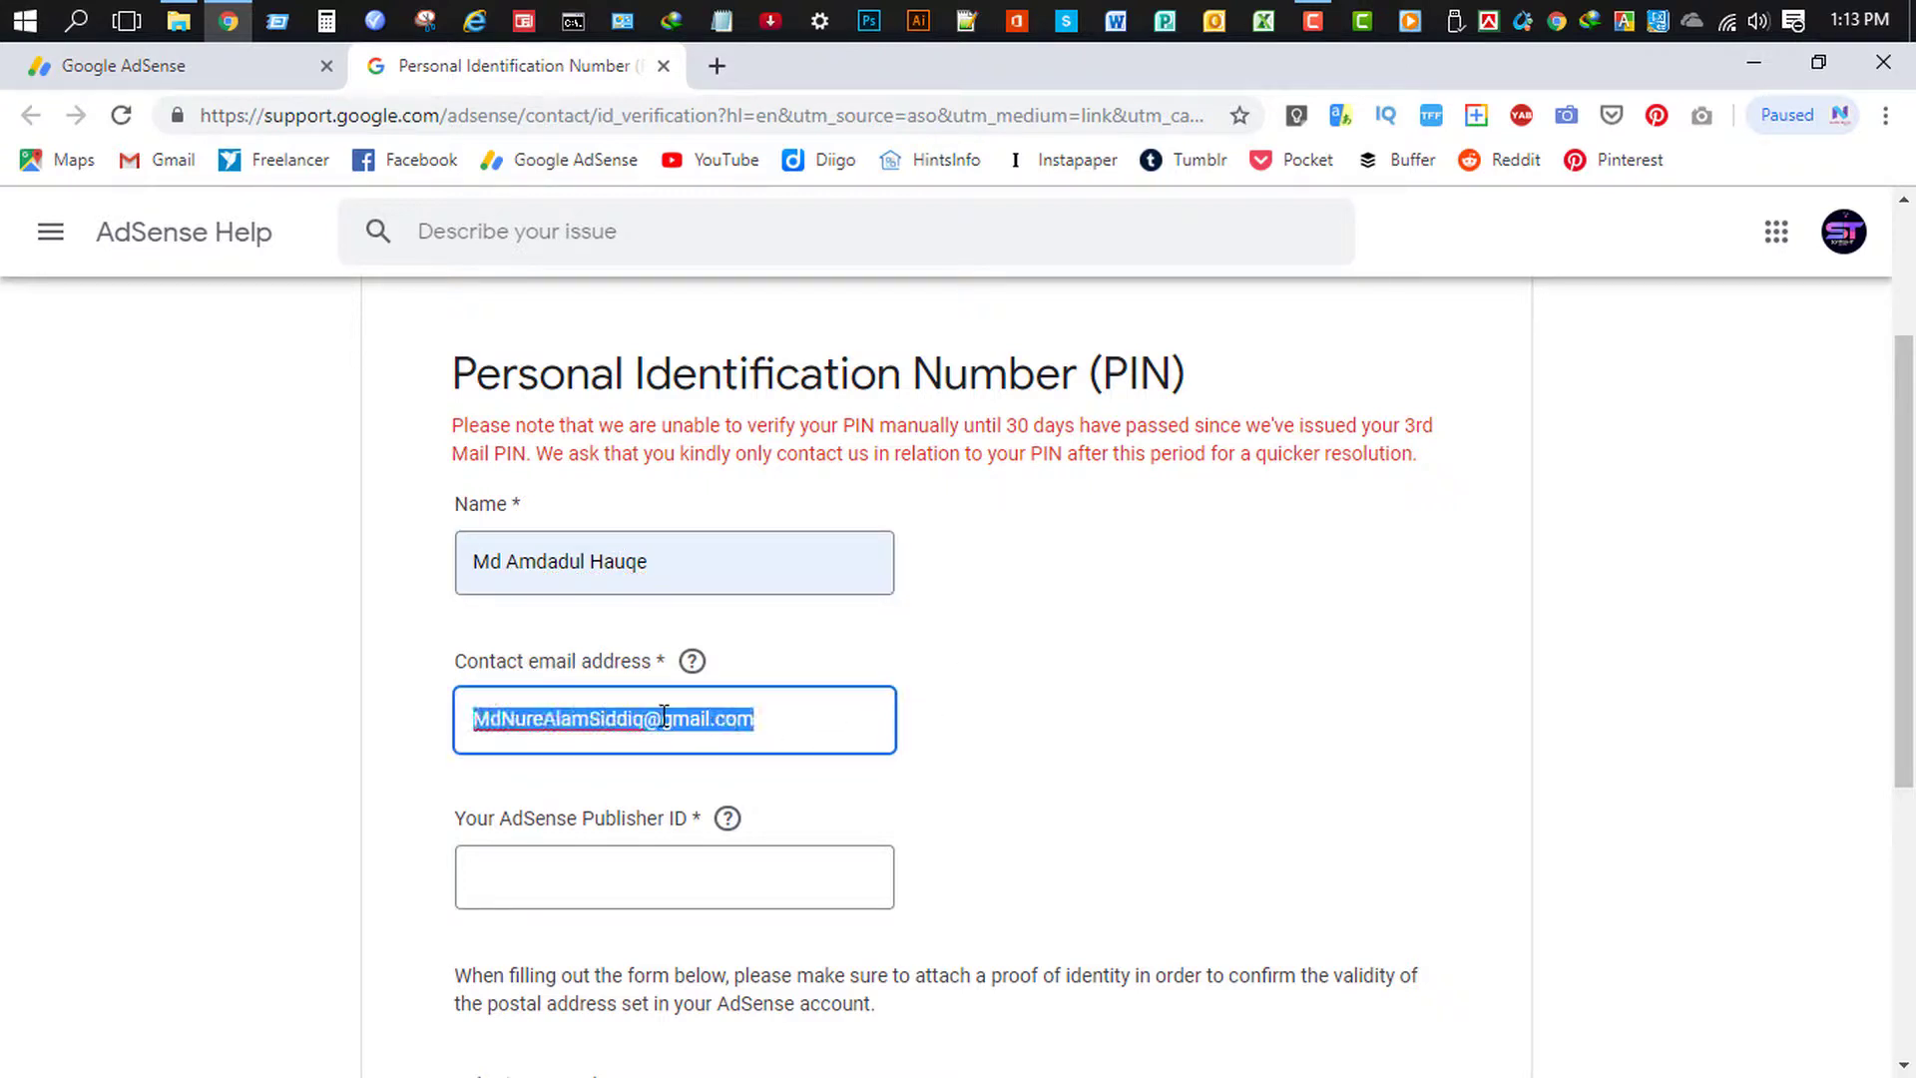
key("ctrl+v")
left_click(1018, 714)
scroll(1368, 759, "down", 2)
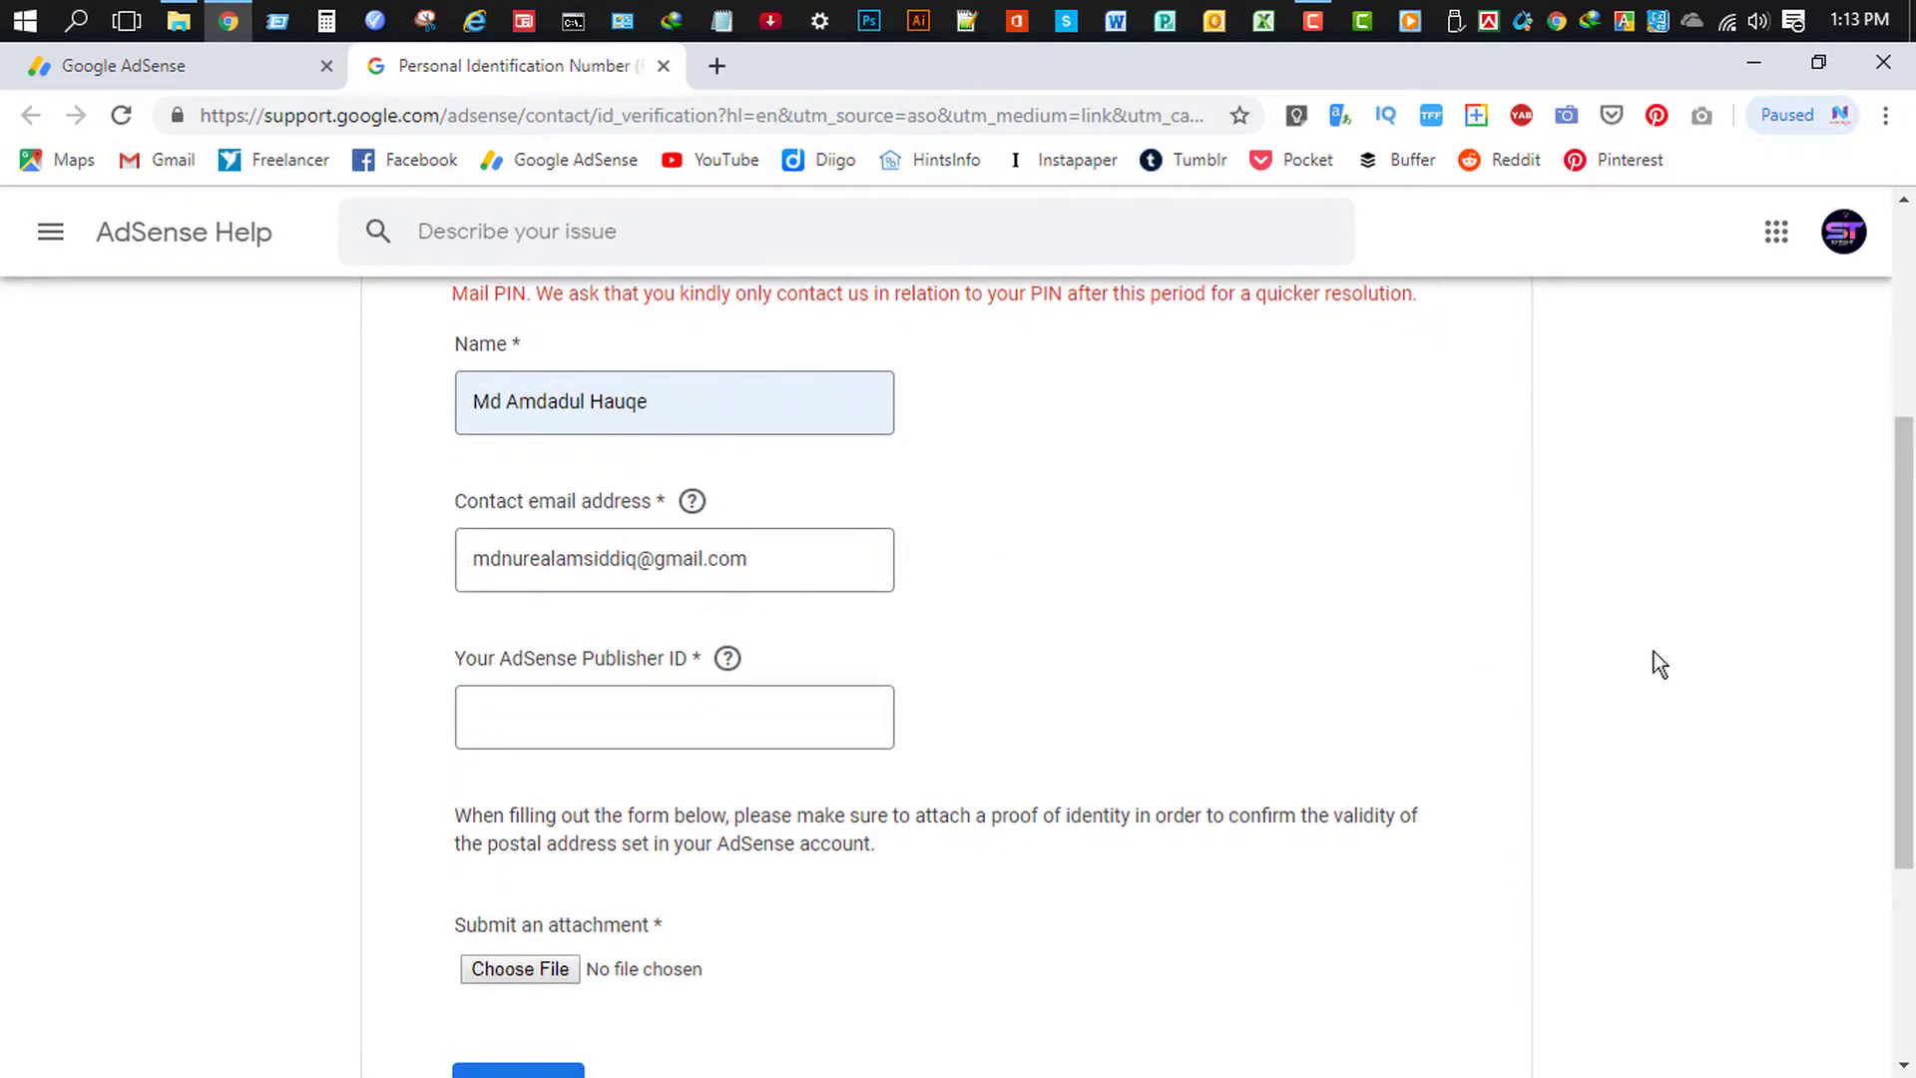
scroll(1655, 653, "down", 1)
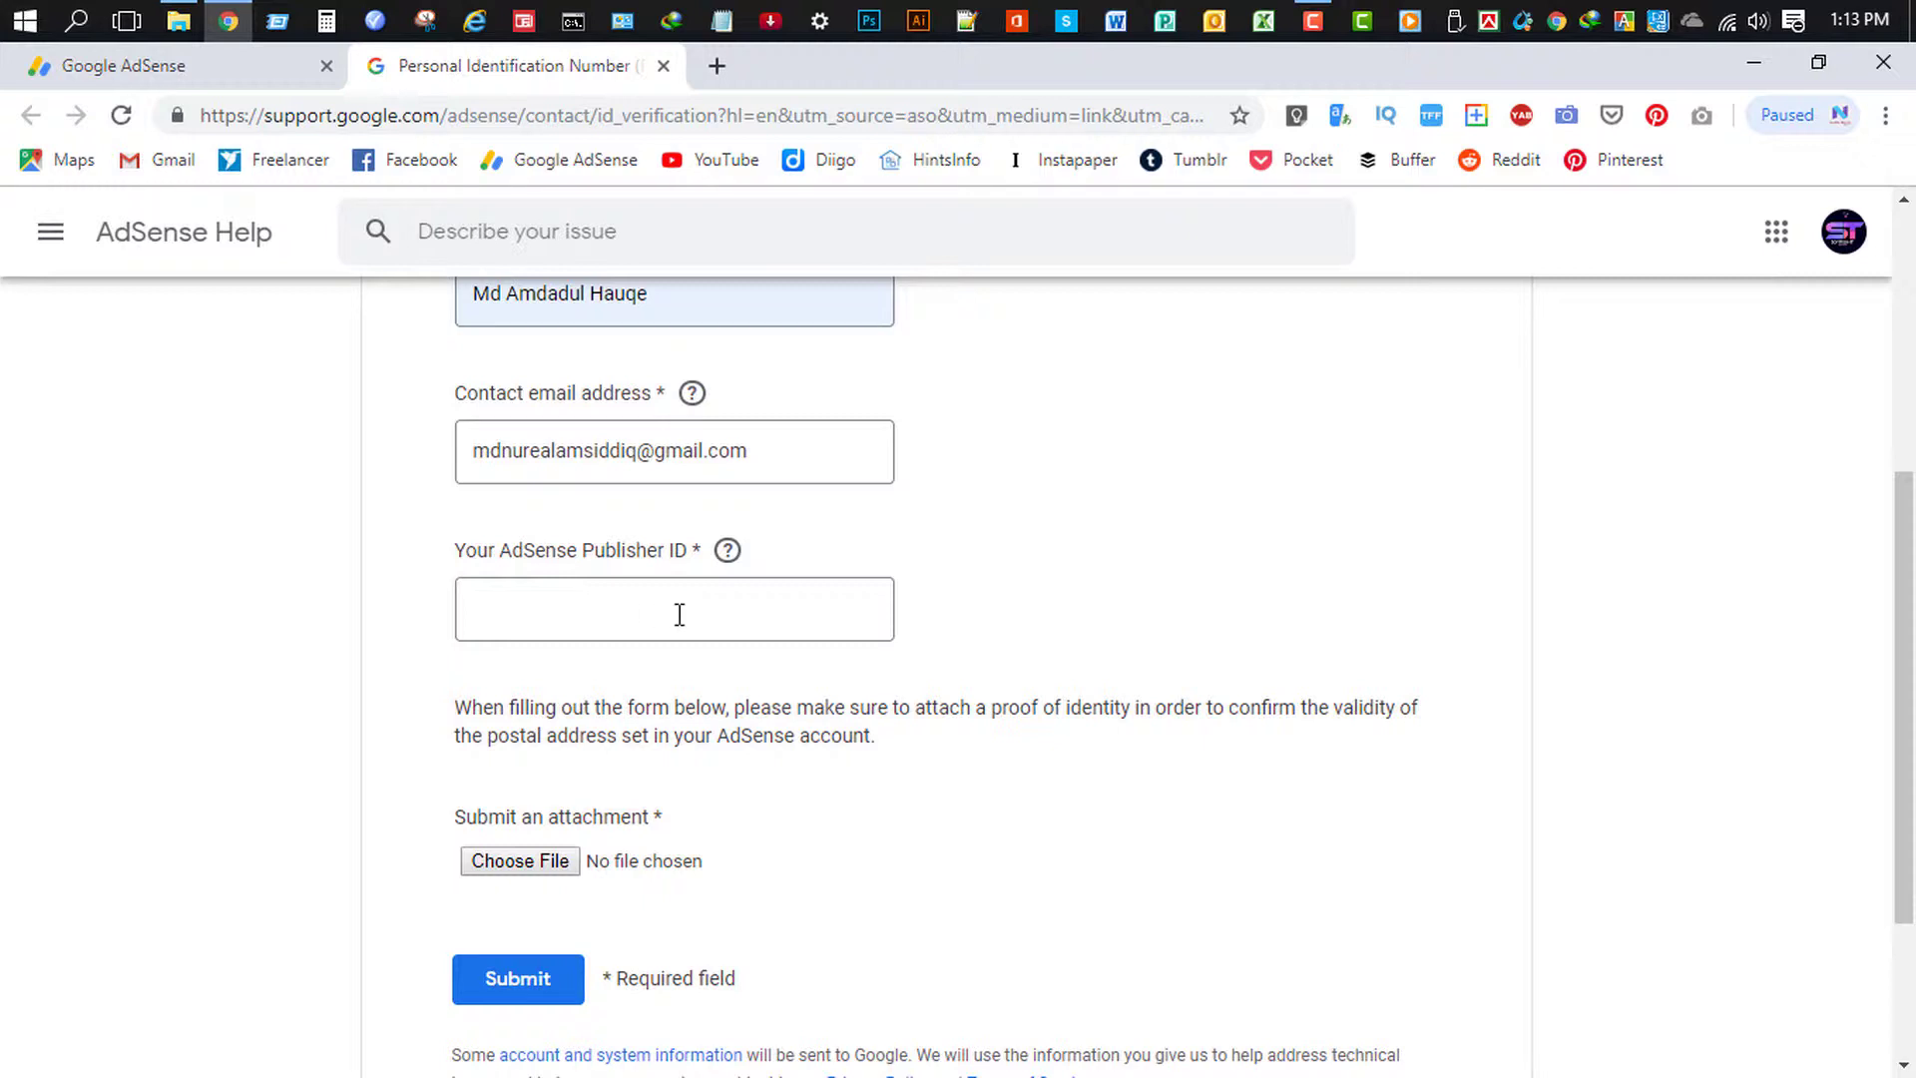
left_click(154, 68)
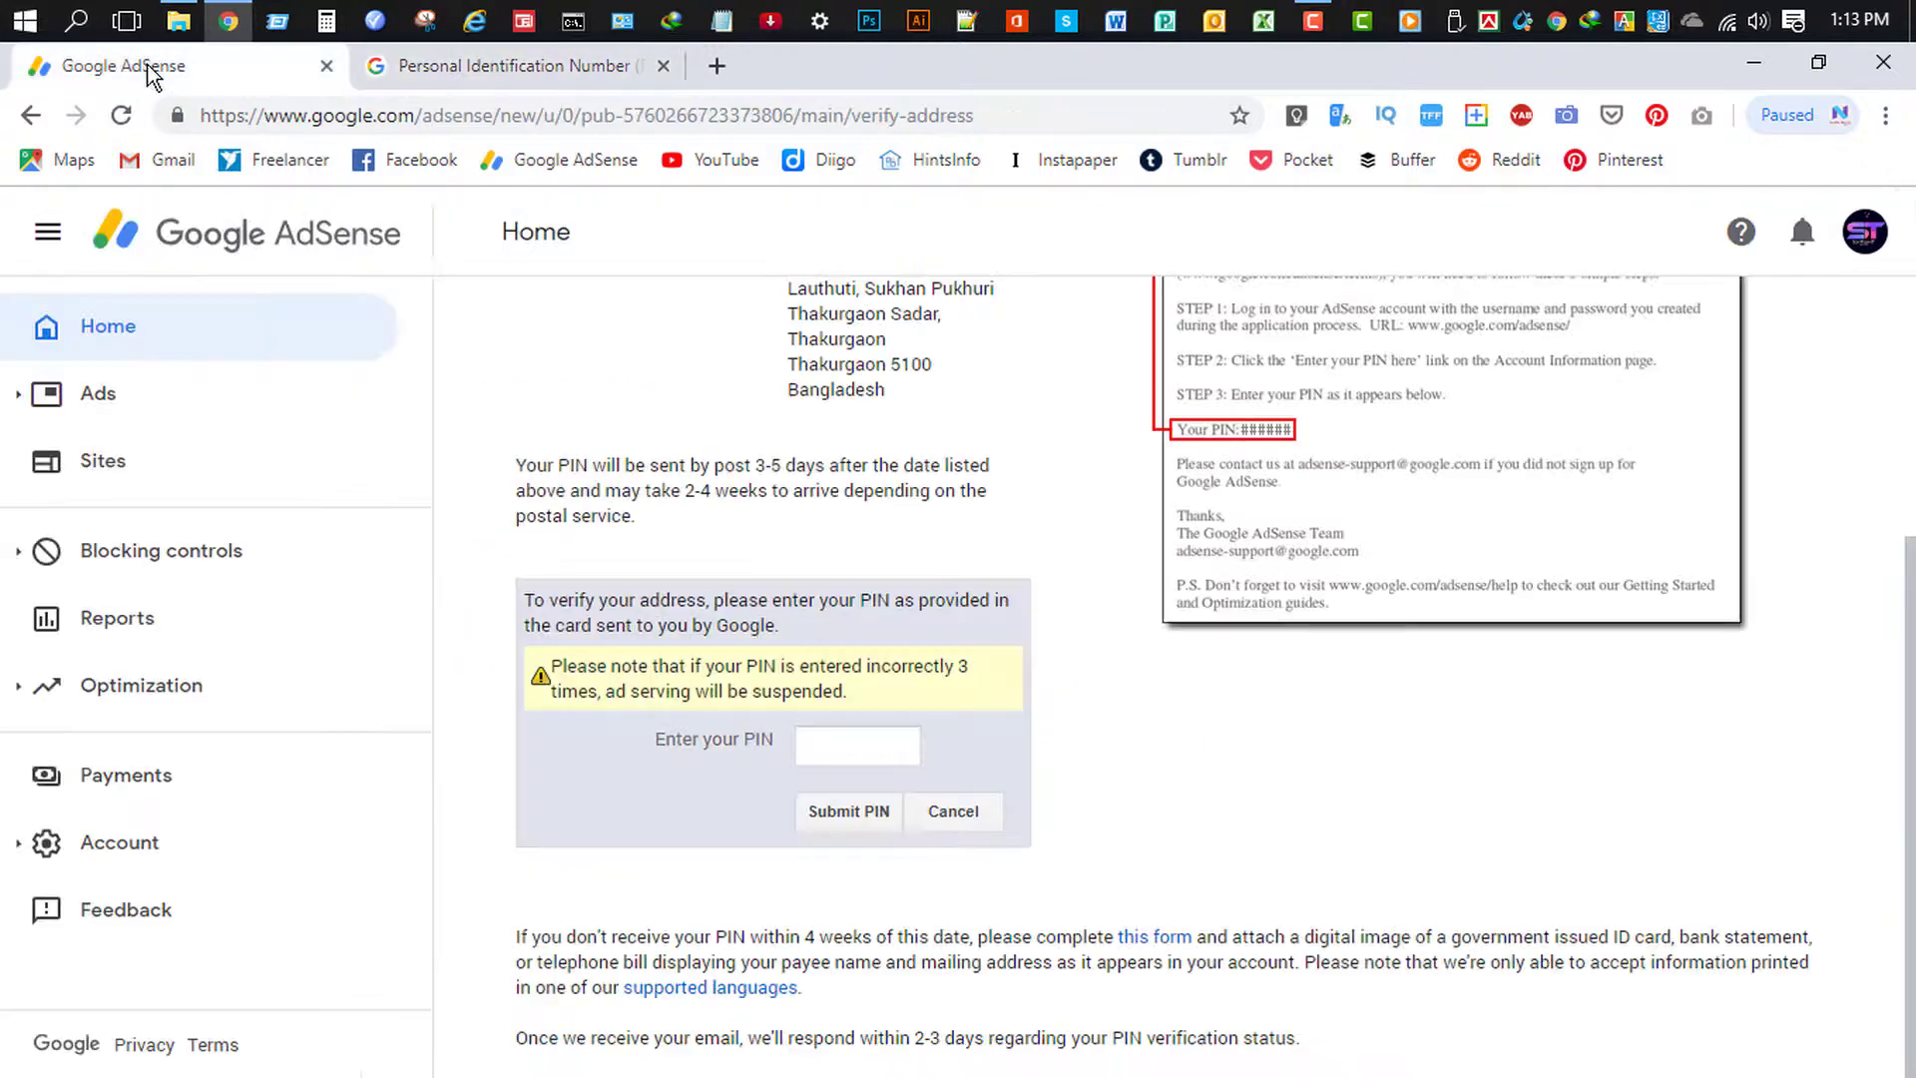
- Copy the publisher ID from the AdSense Account information page
left_click(201, 976)
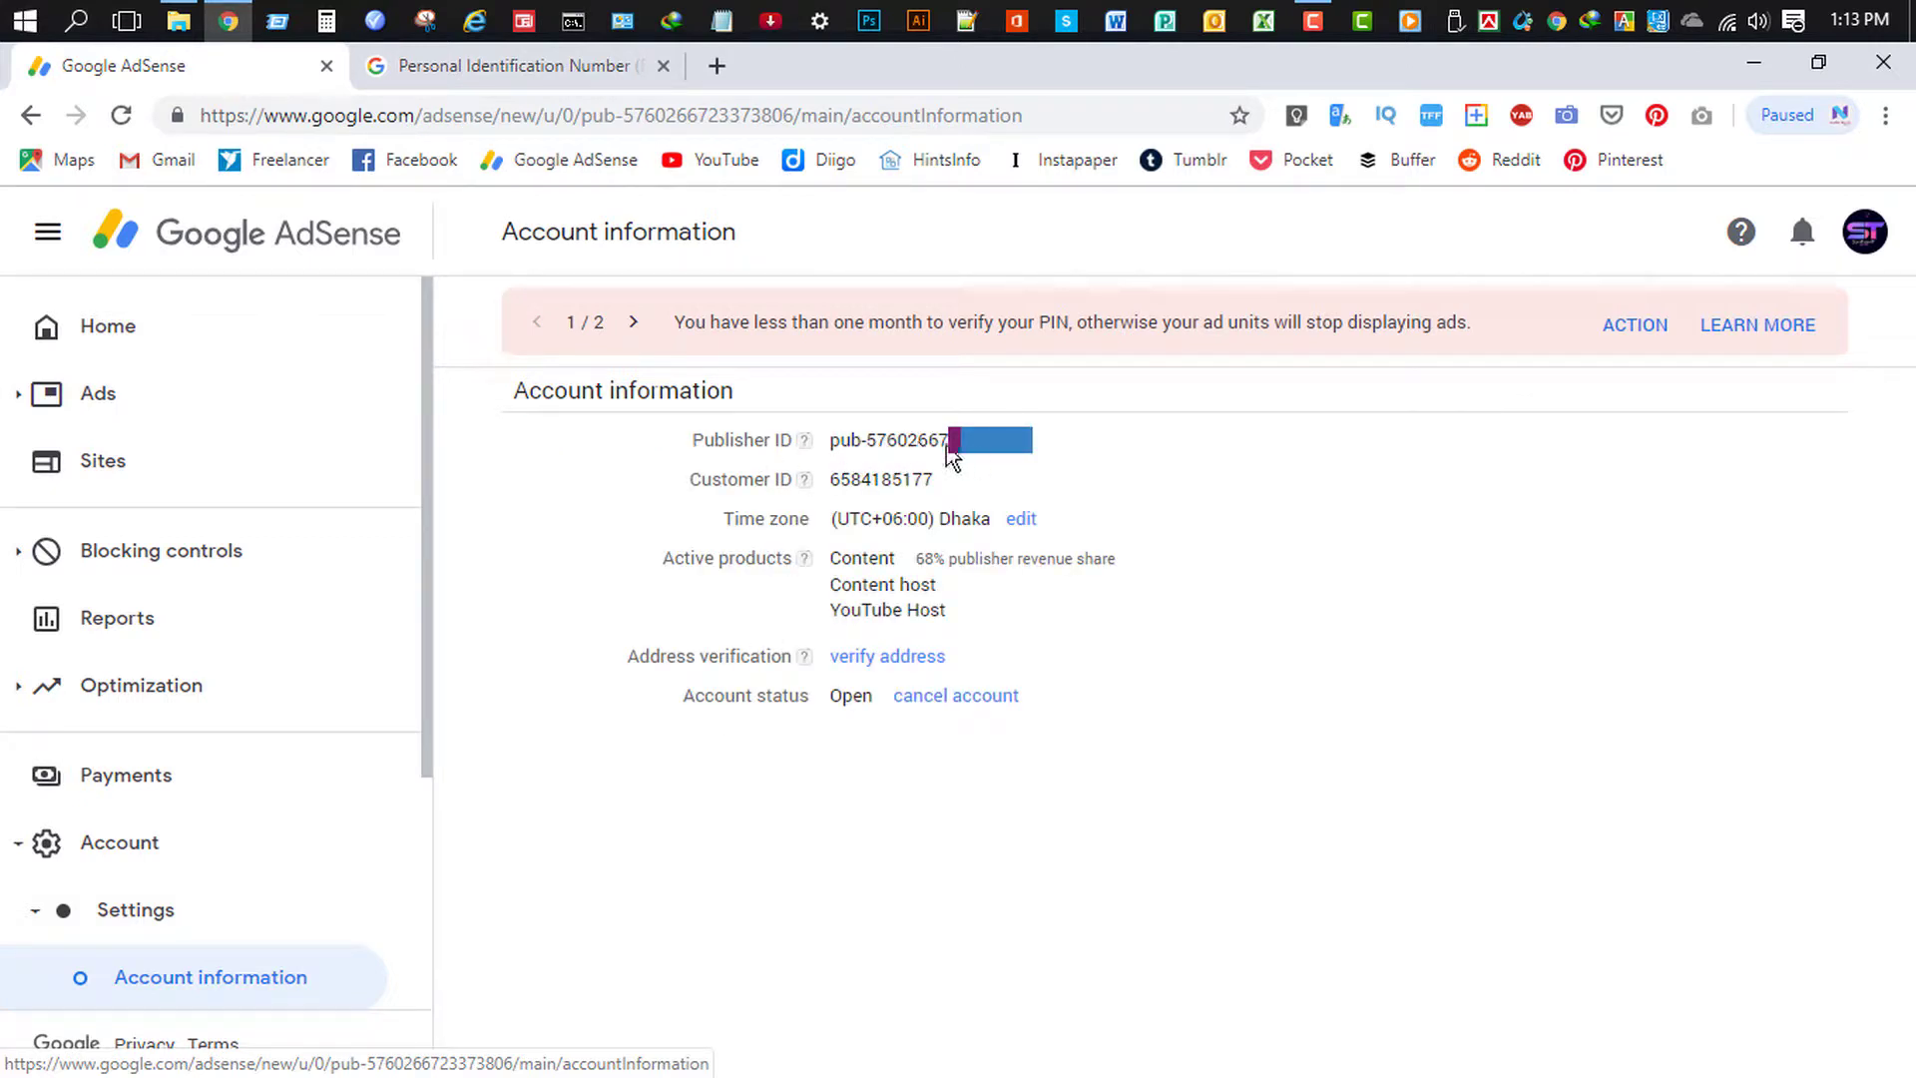
triple_click(908, 445)
right_click(908, 445)
left_click(935, 467)
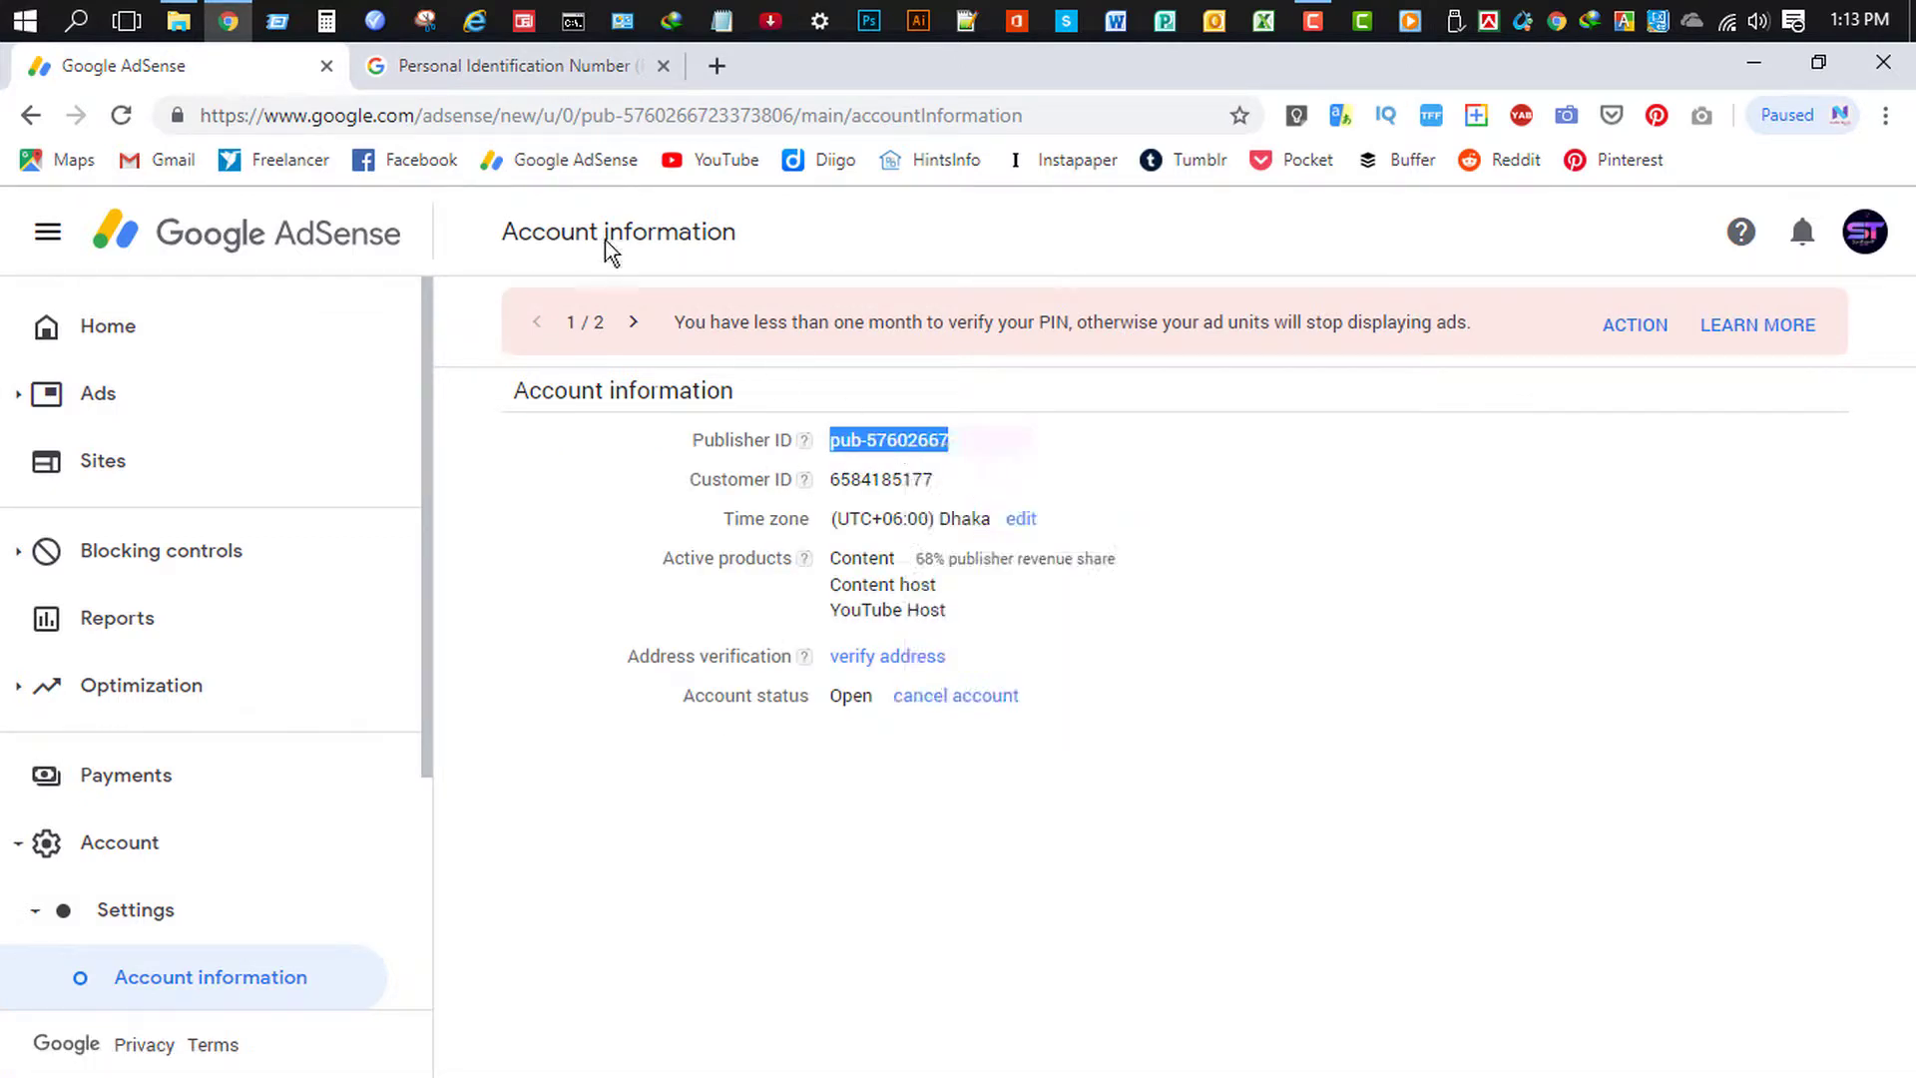
- Paste the publisher ID into the PIN form's Publisher ID field and begin choosing an attachment
left_click(504, 68)
left_click(656, 616)
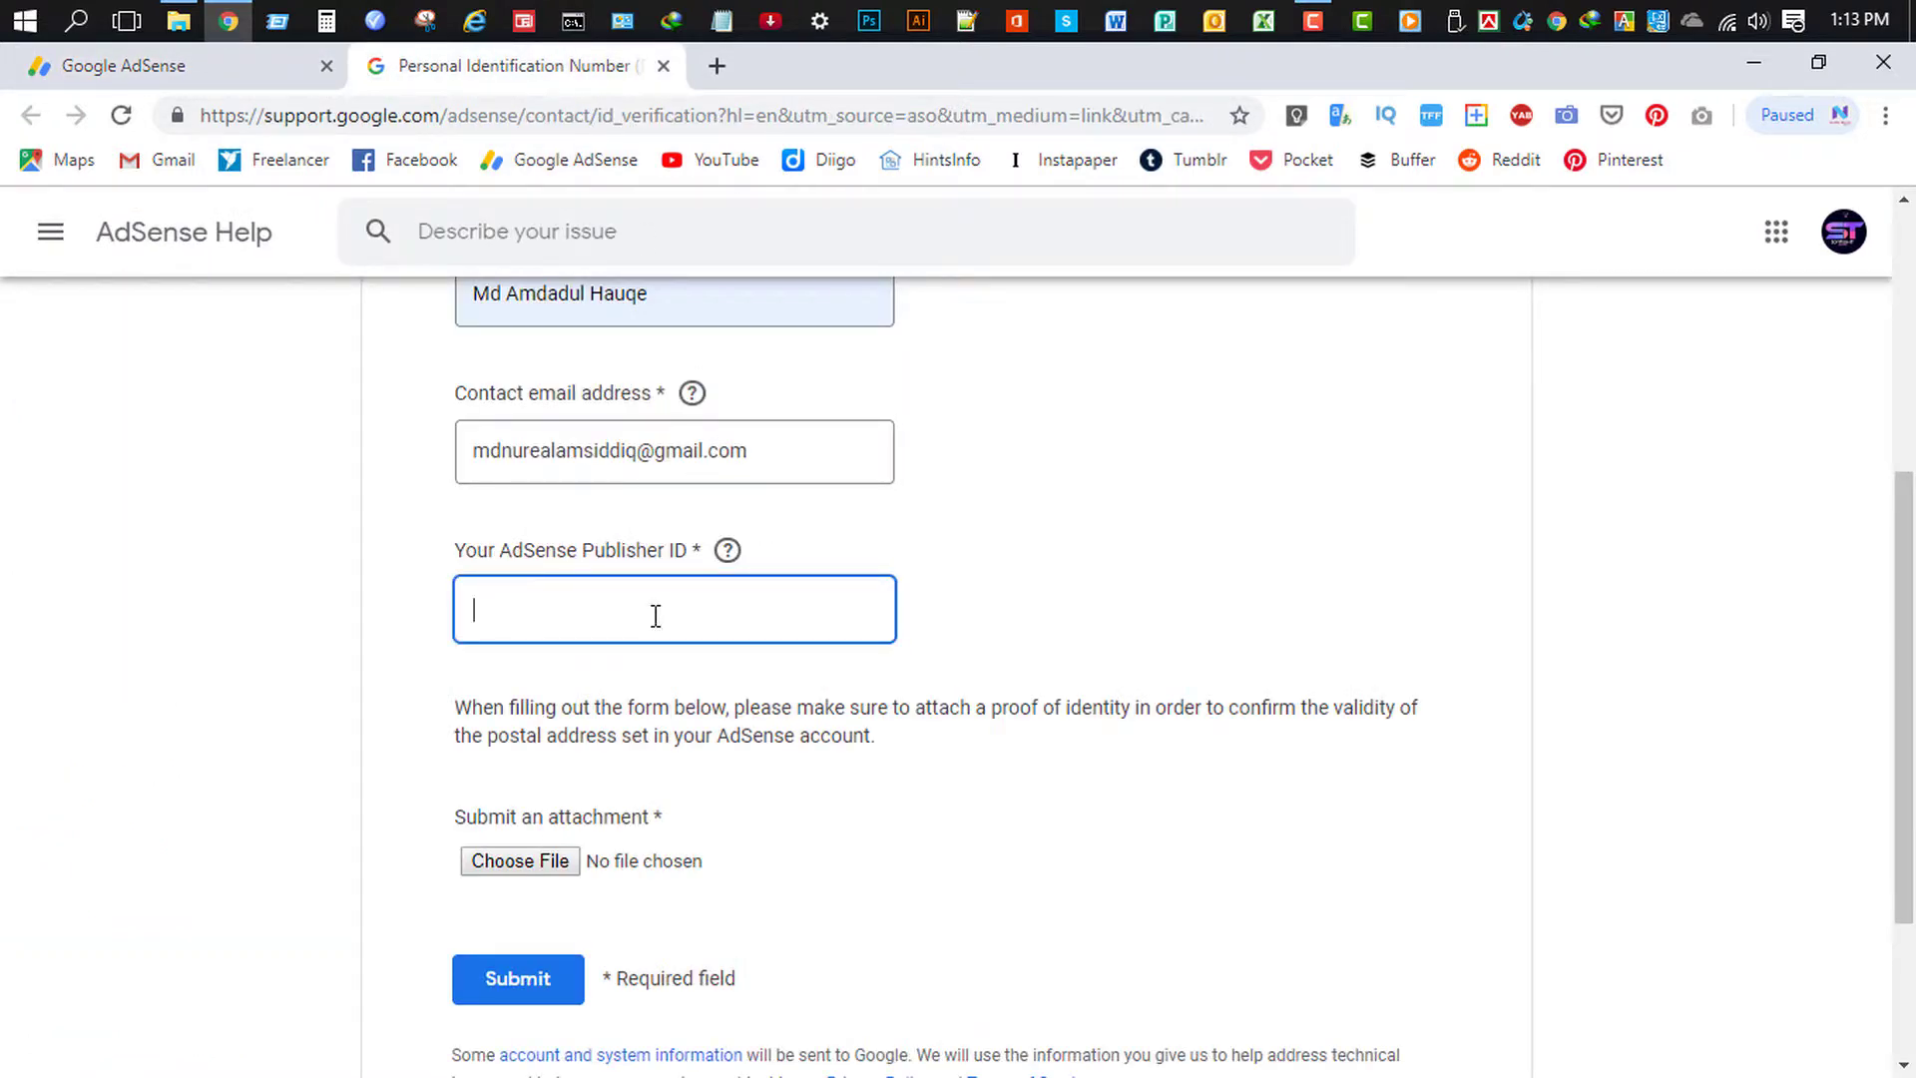
key("ctrl+v")
left_click(620, 821)
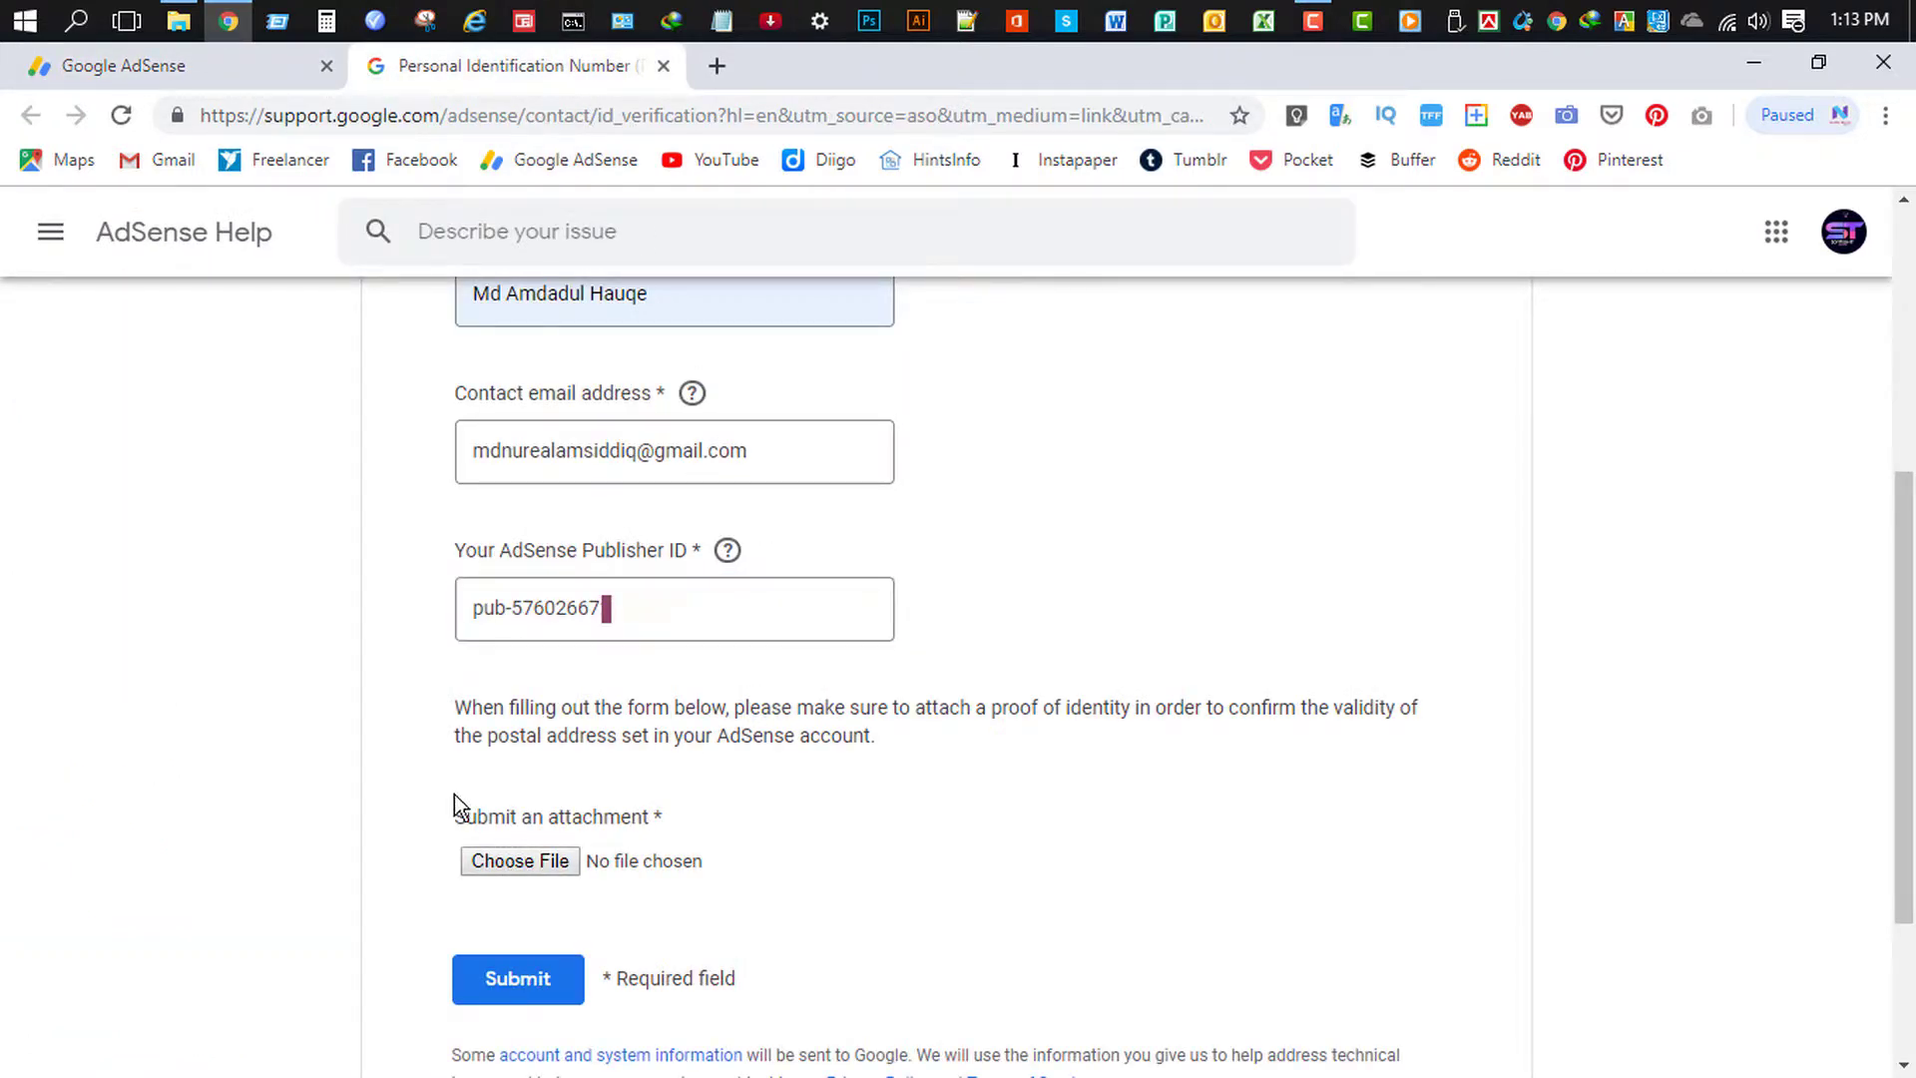
left_click(602, 864)
- Check the ID card image Untitled-1.png on the Desktop and attach it to the PIN form
left_click(496, 338)
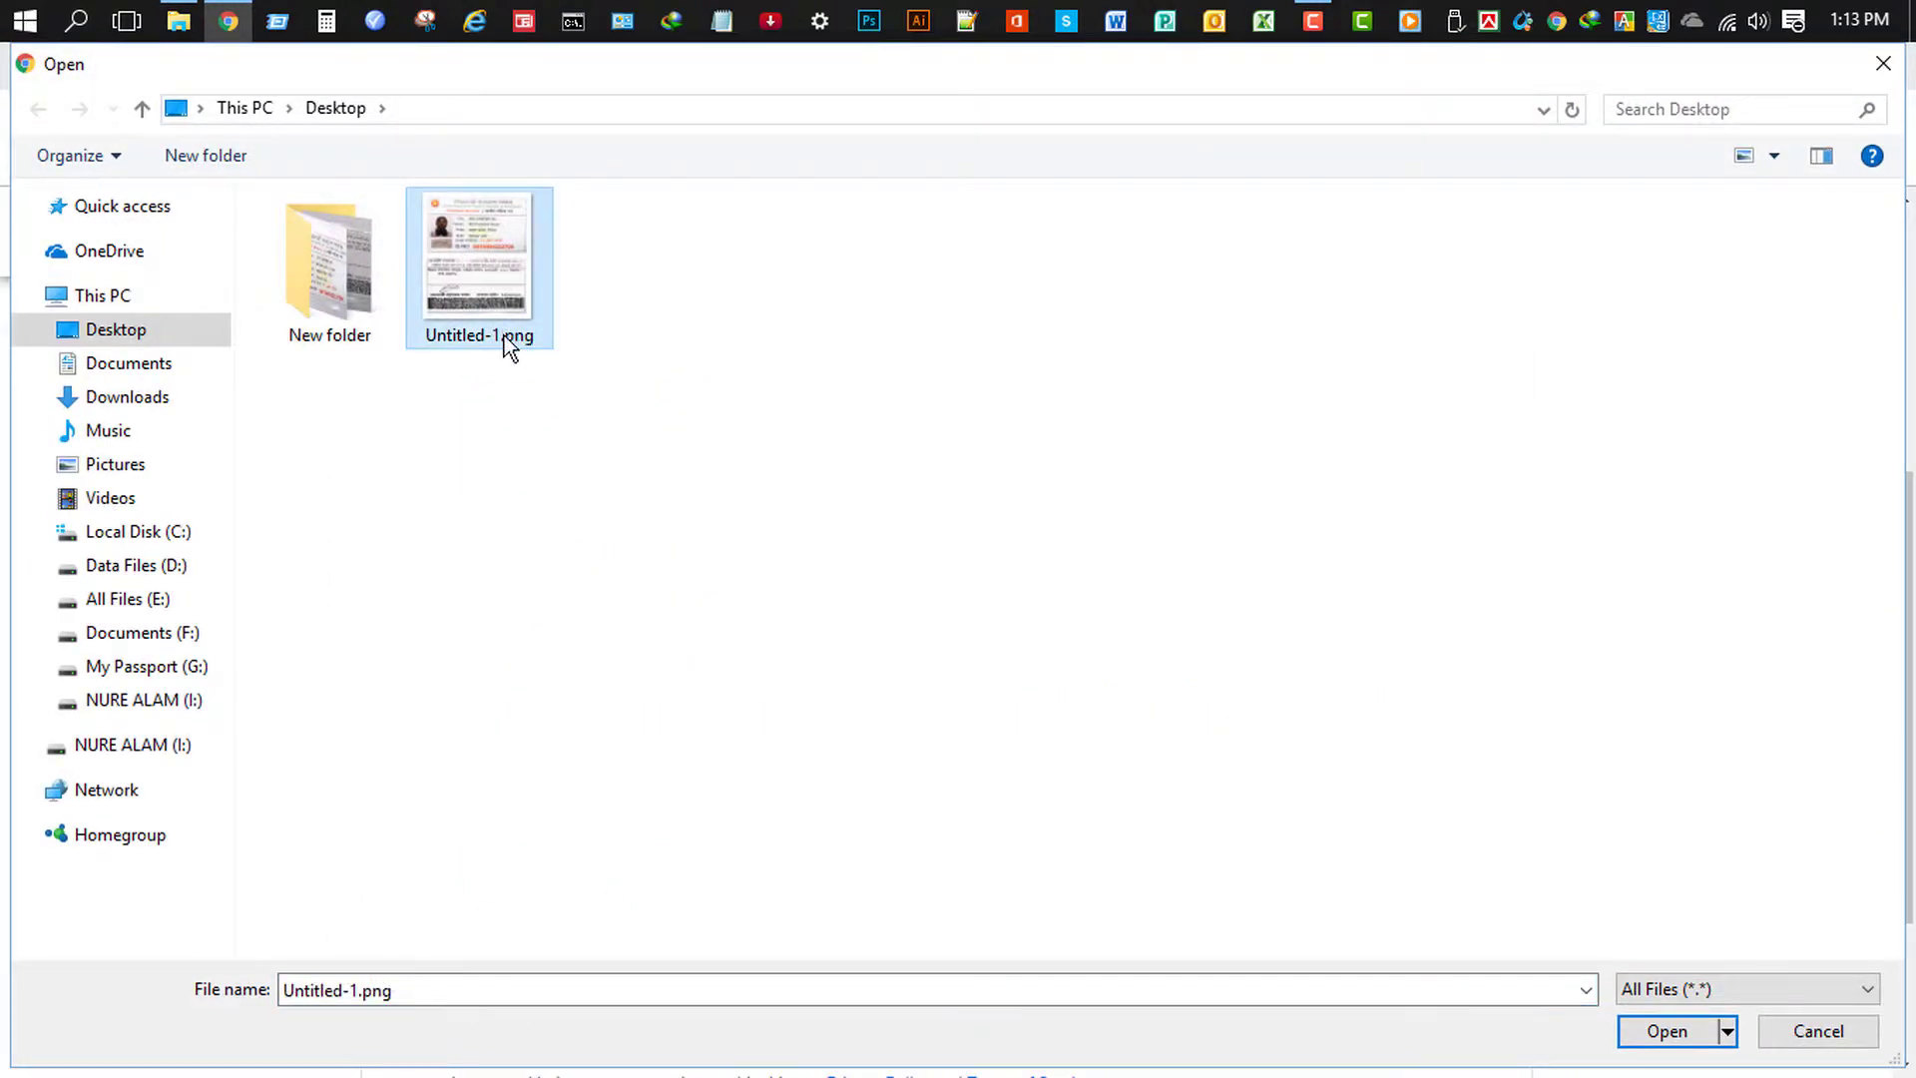
left_click(179, 21)
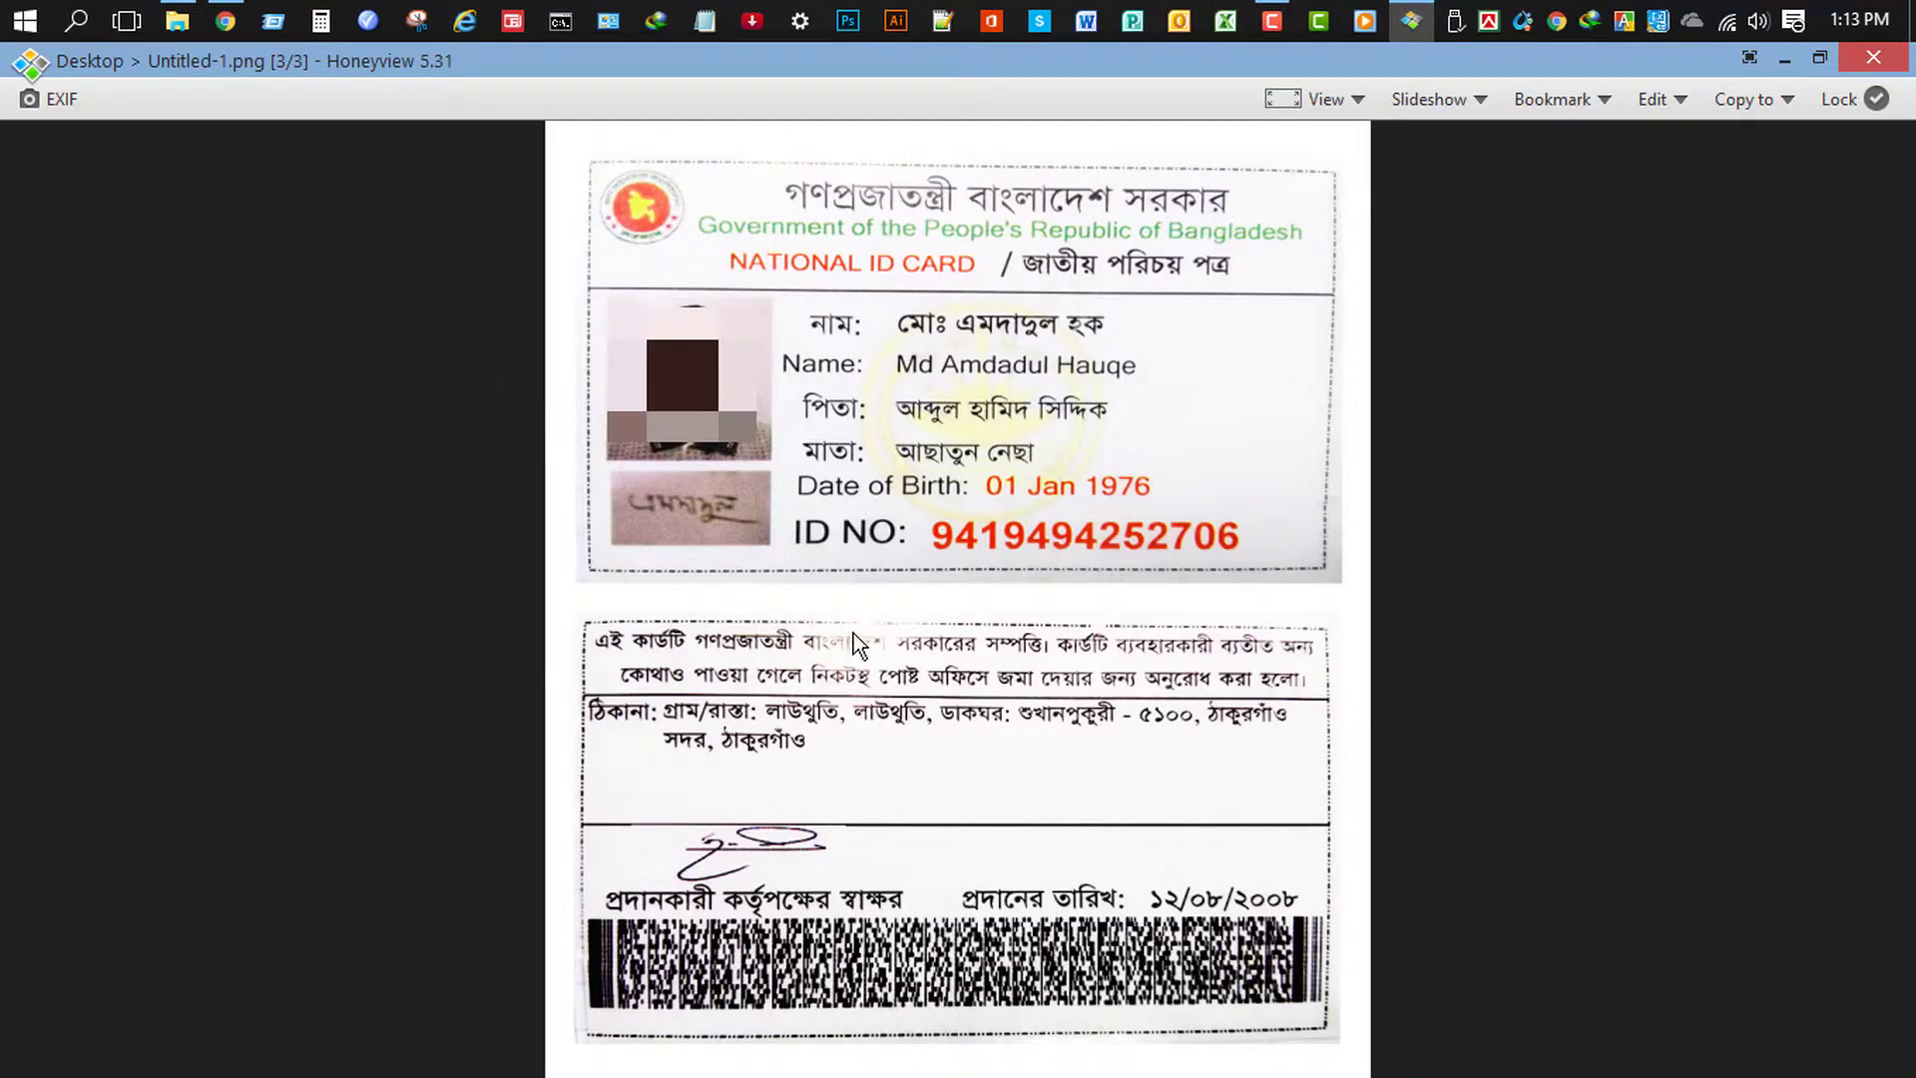
left_click(1875, 62)
left_click(1754, 60)
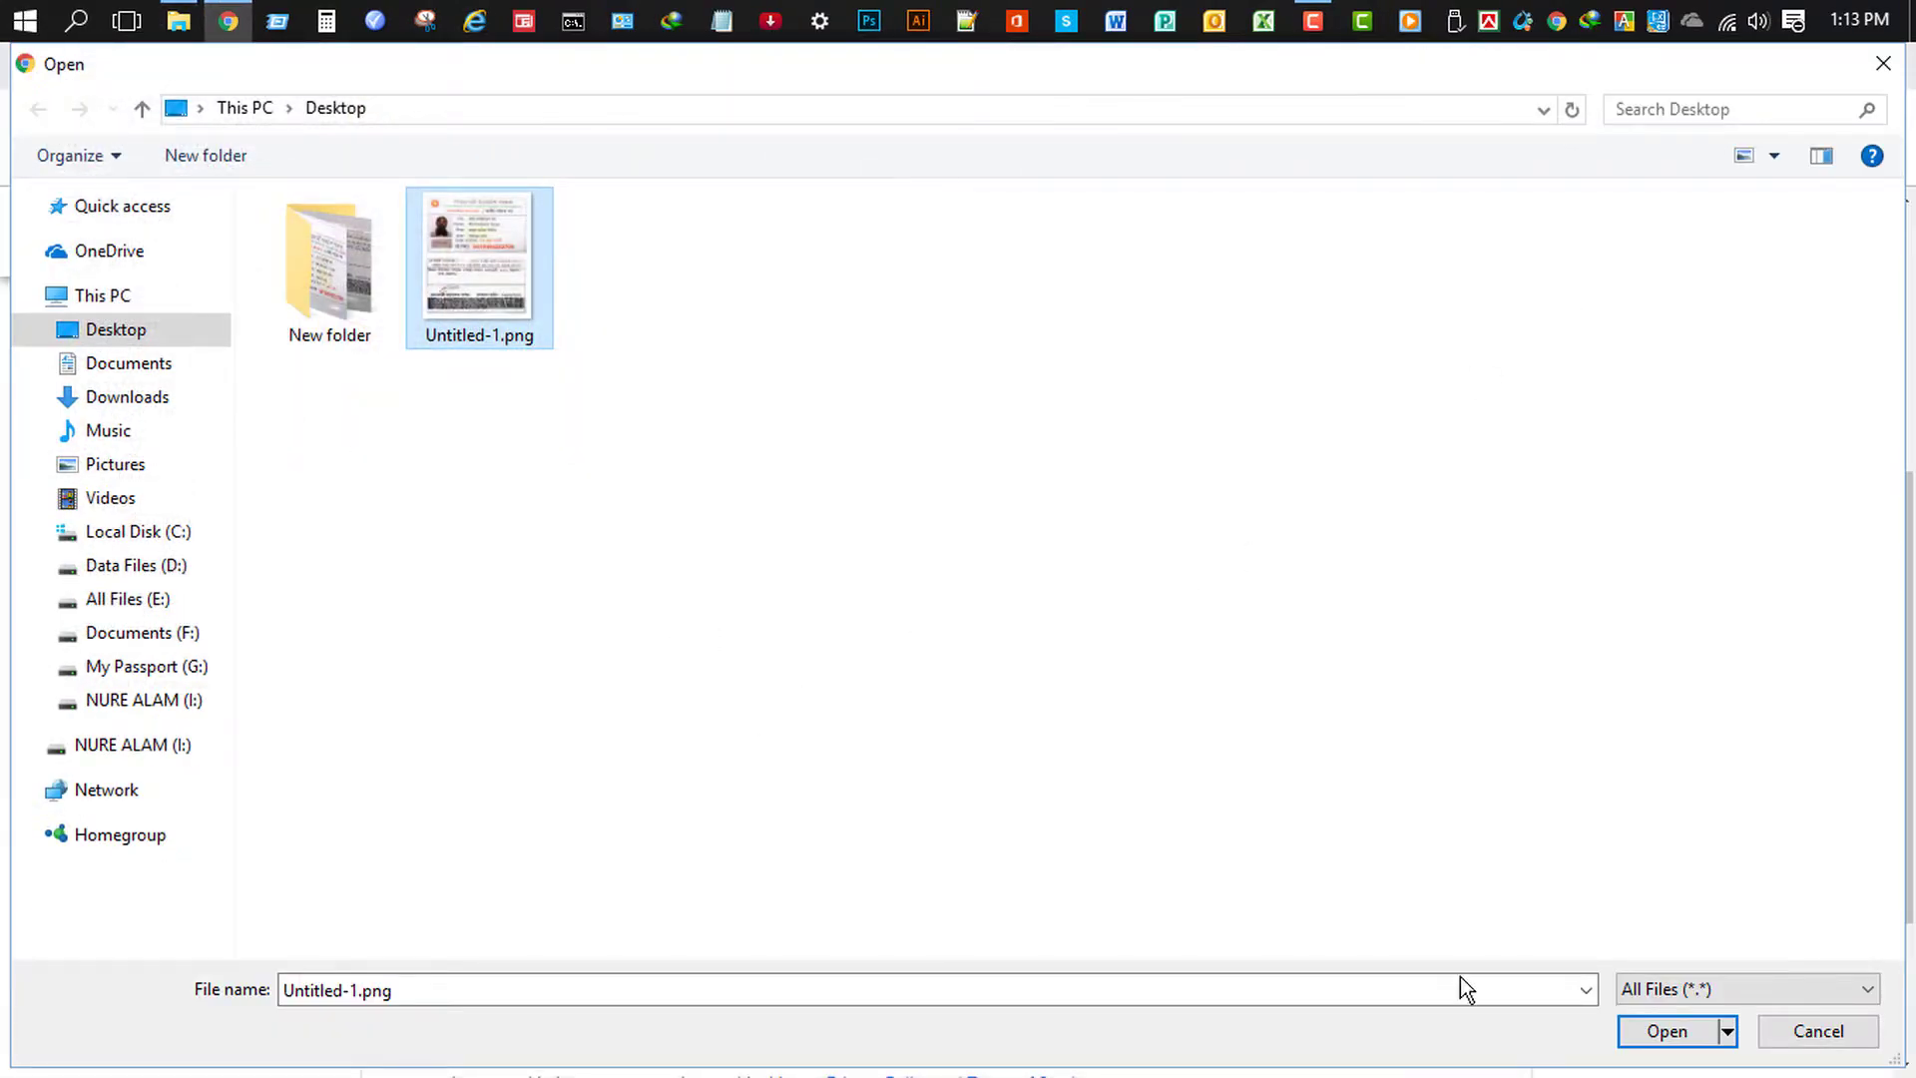
left_click(1664, 1032)
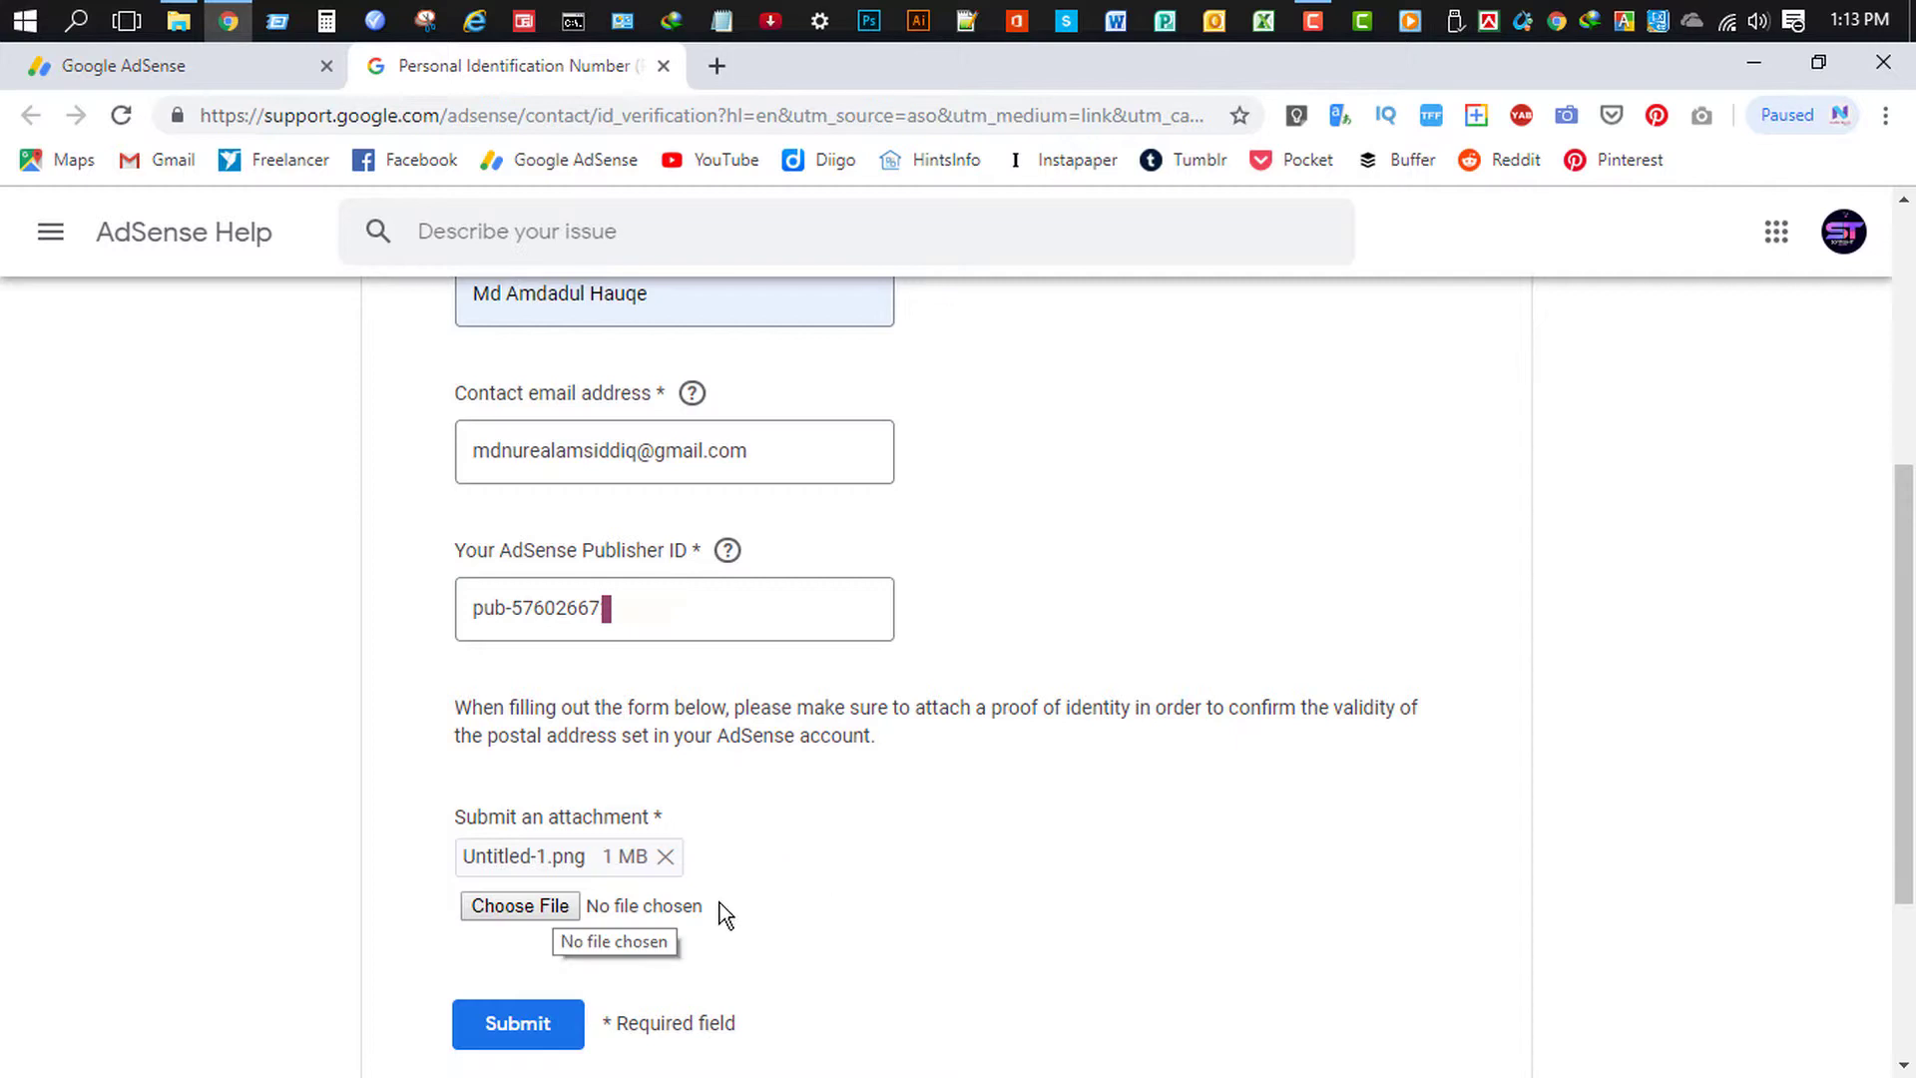
- Submit the completed PIN verification form with the ID card image attached
left_click(515, 1032)
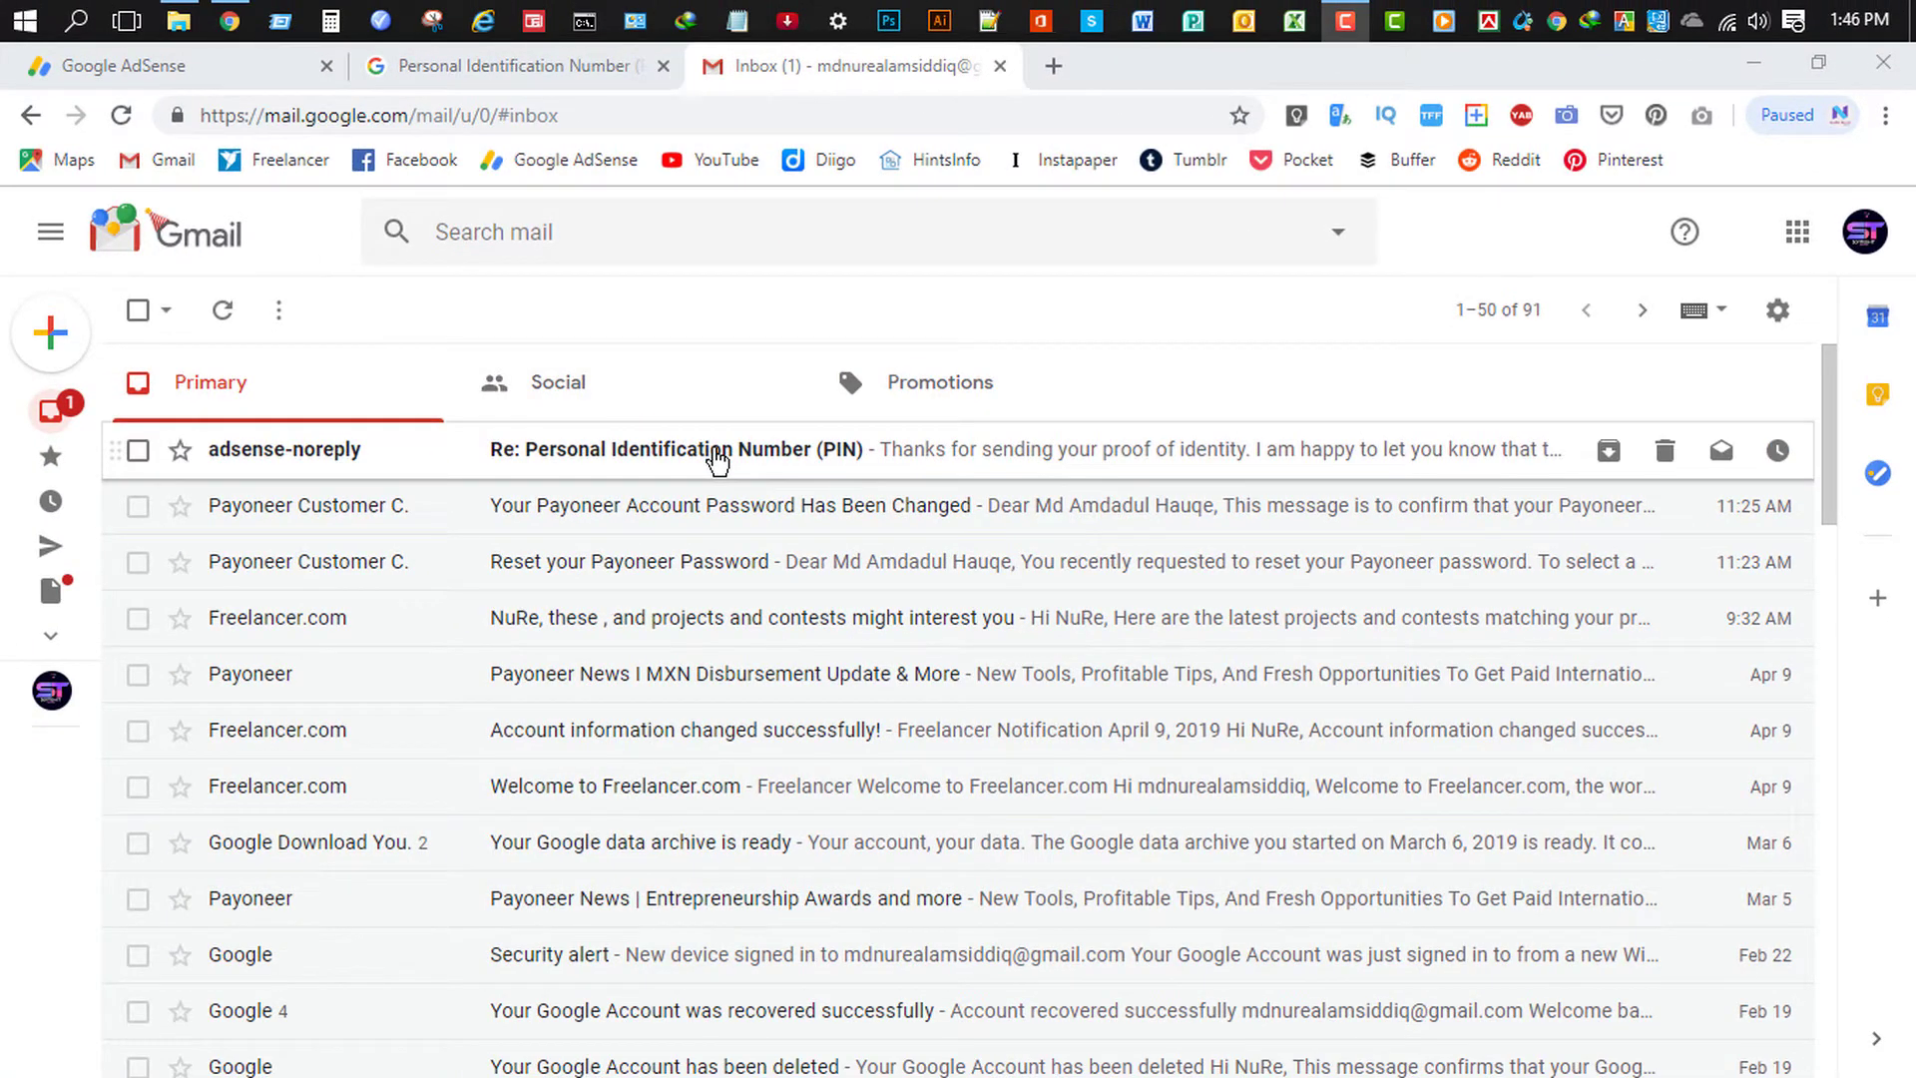
- Read AdSense's 'Re: Personal Identification Number (PIN)' reply, then return to the AdSense tab
left_click(15, 568)
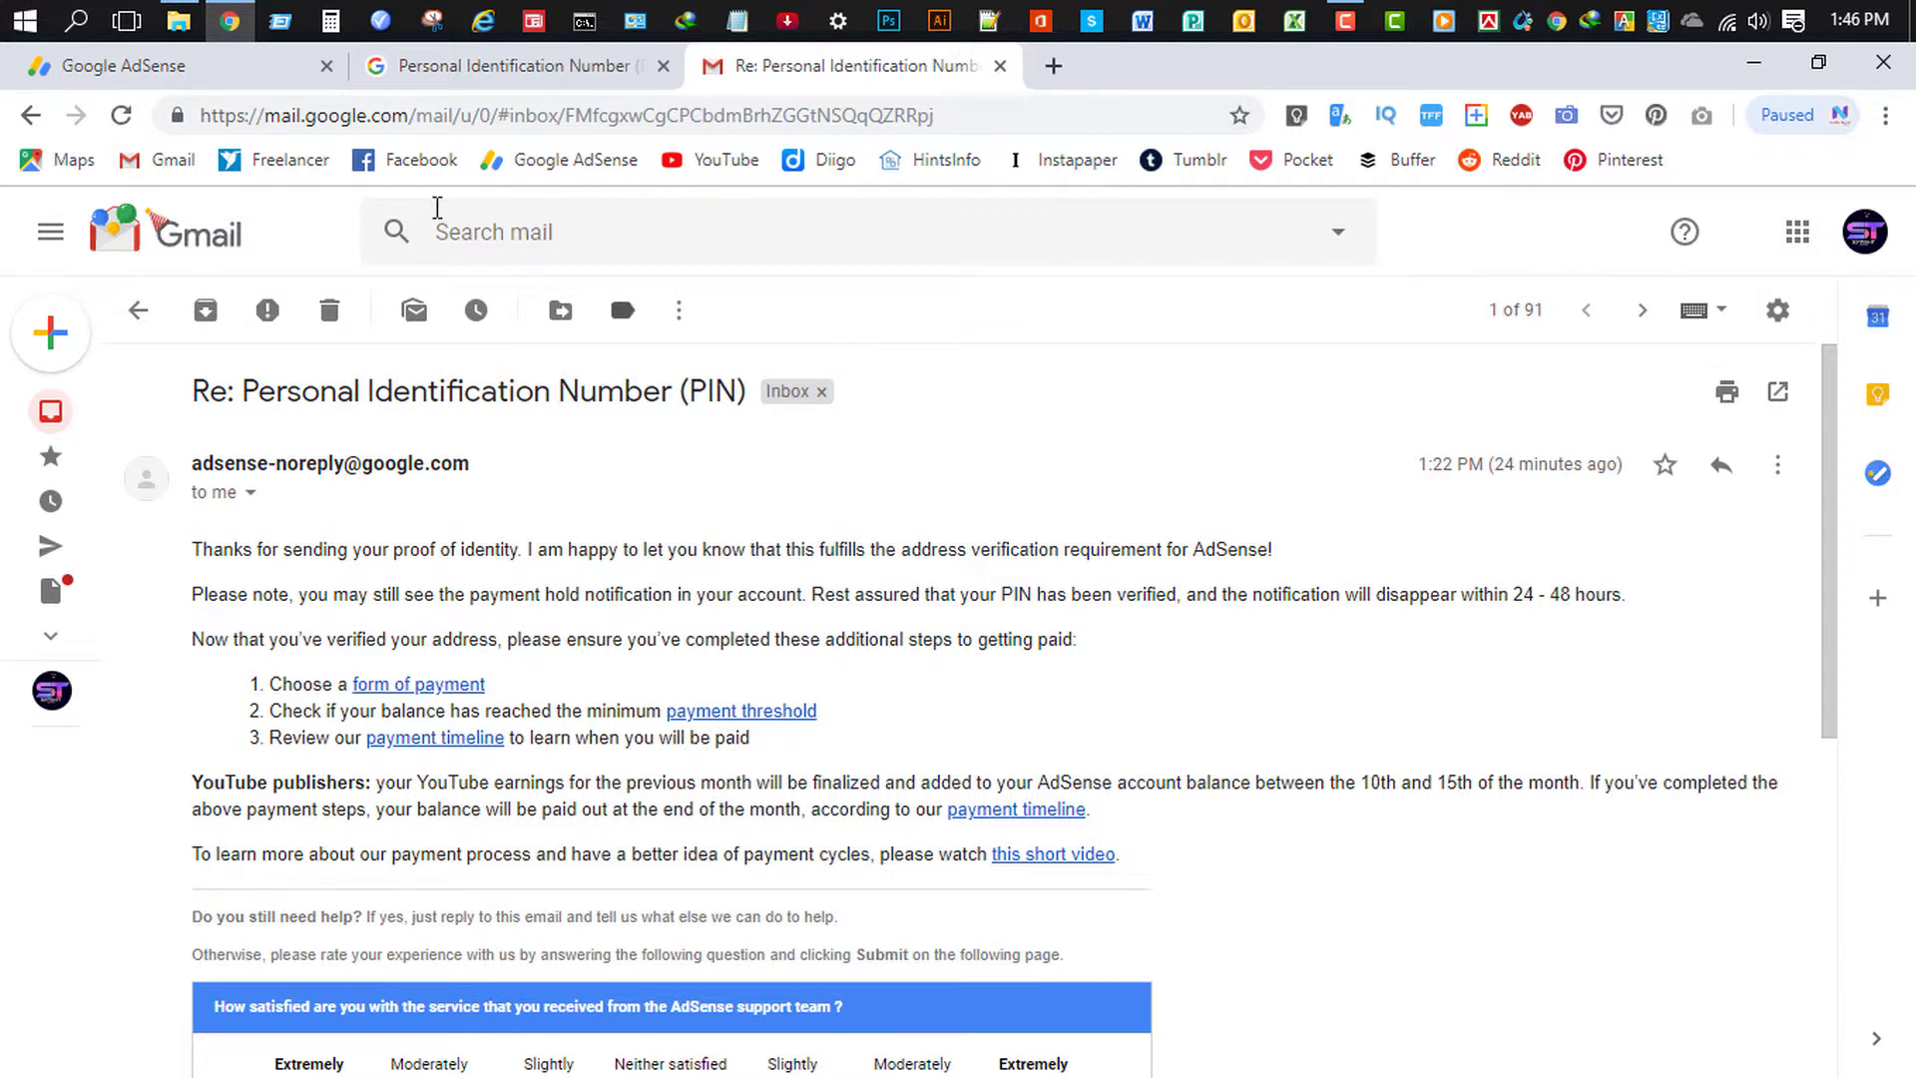
left_click(220, 56)
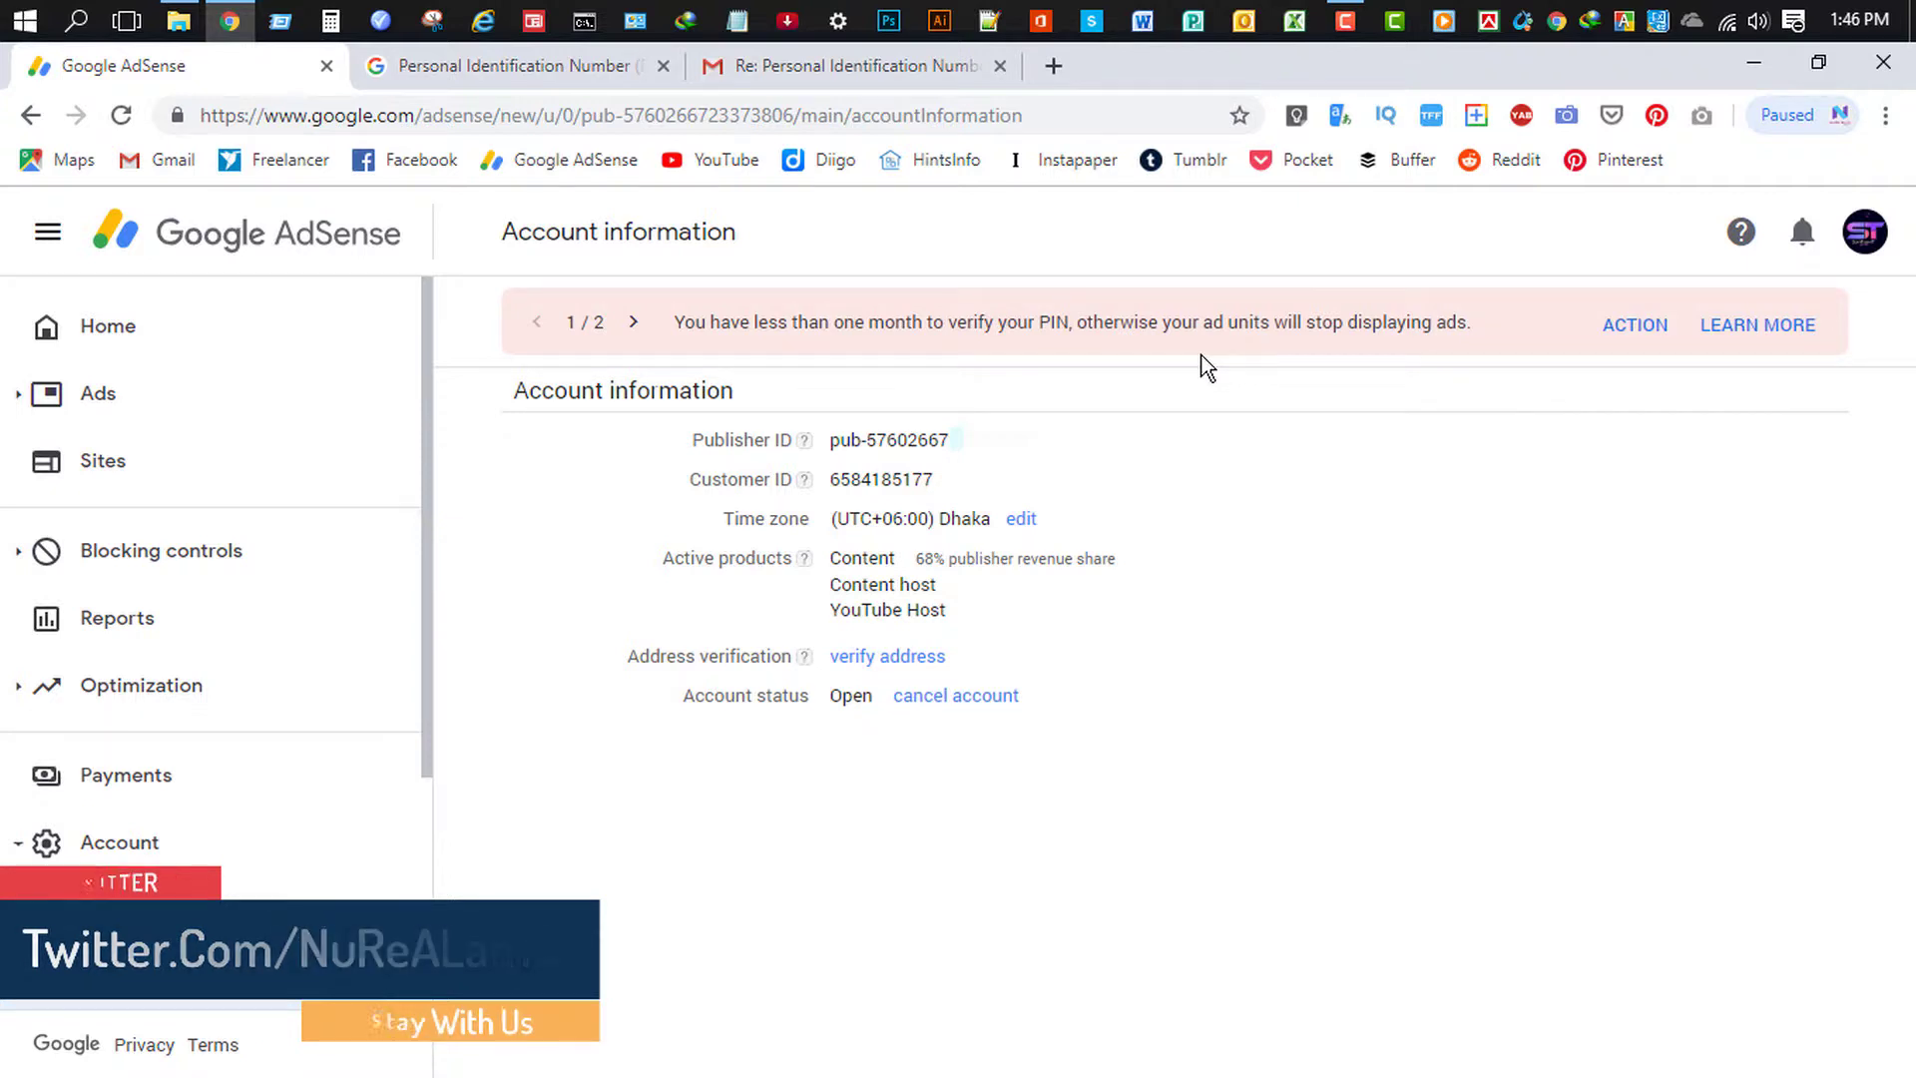
- Reload Account information to confirm the verify address link is gone, then minimize Chrome
left_click(120, 116)
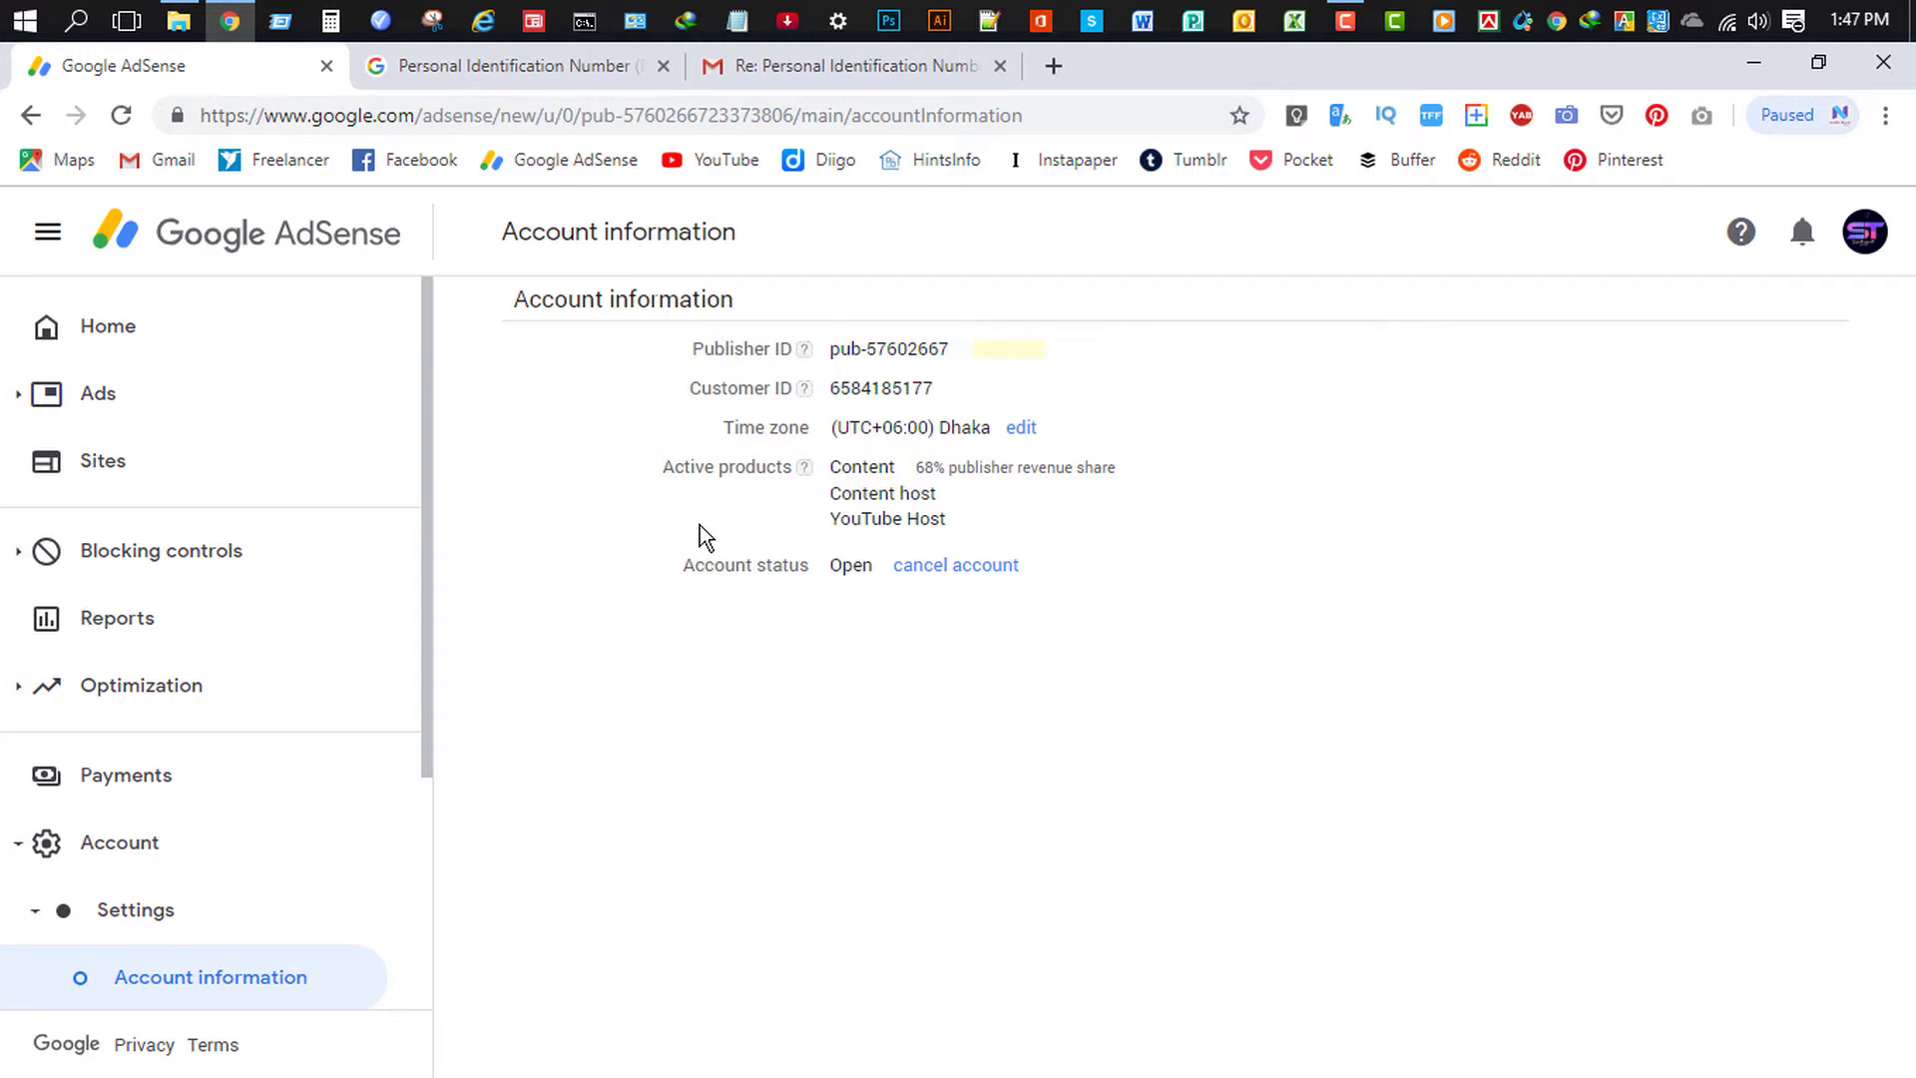
left_click(1739, 66)
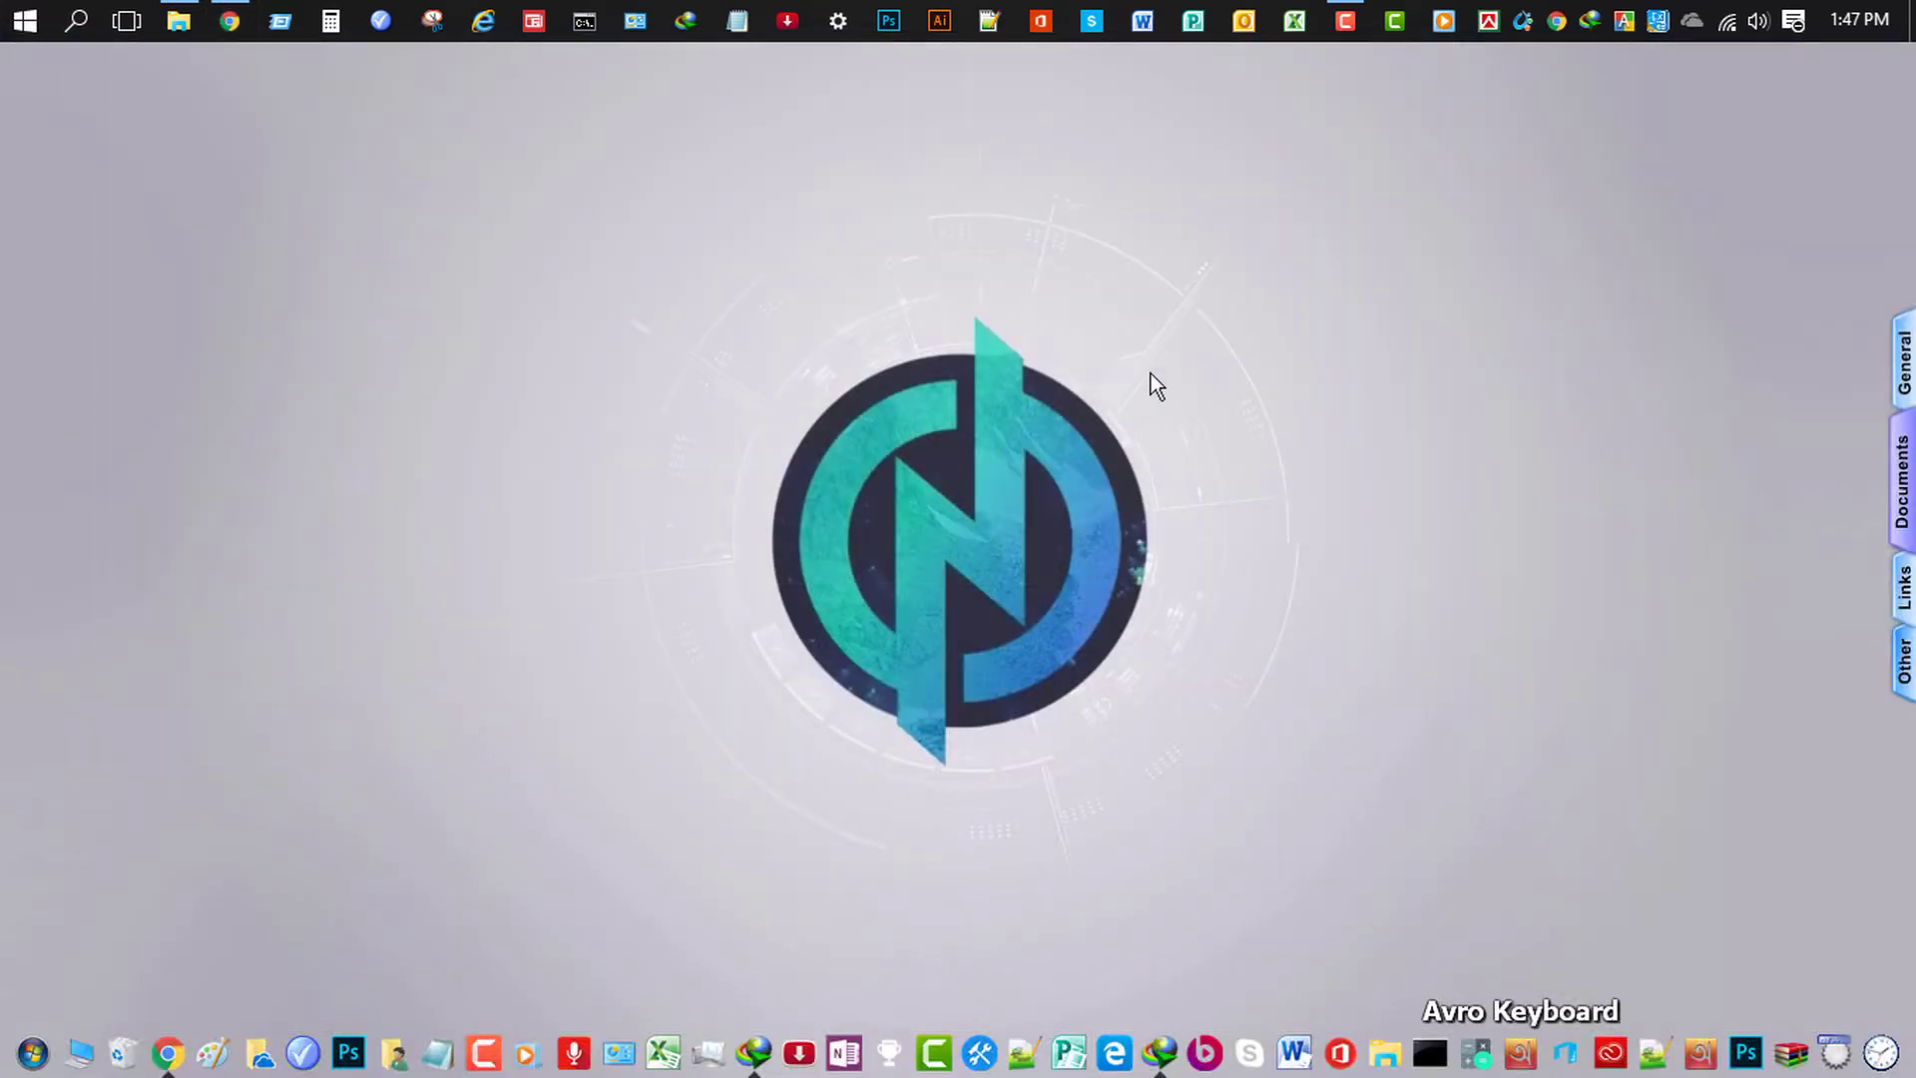